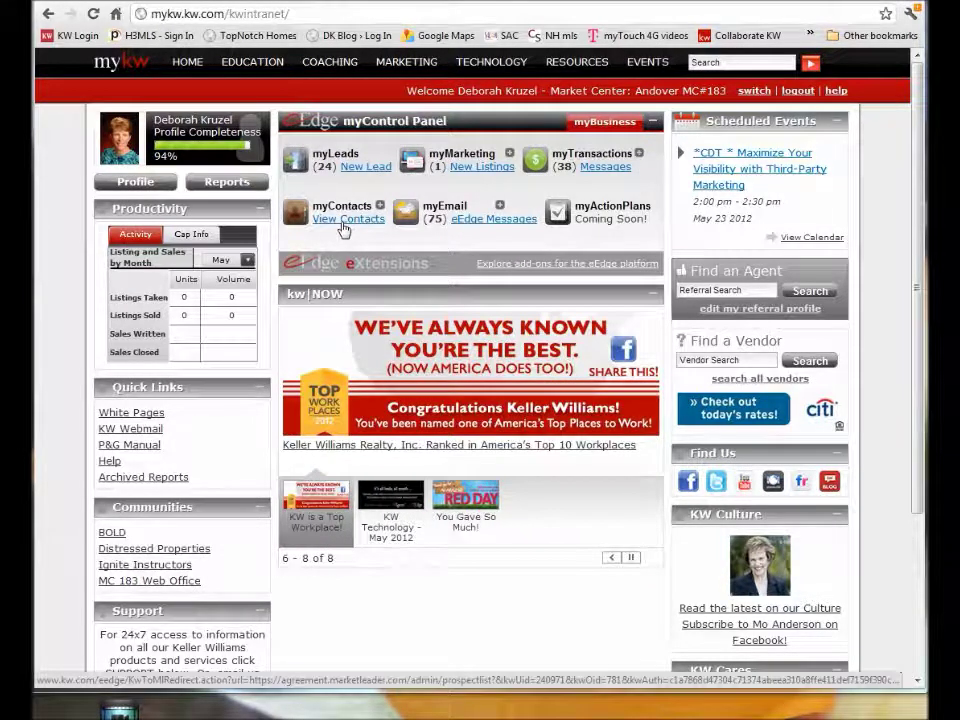
Start a new contact in myContacts and enter the client's first and last name.
{"action": "left_click", "coordinate": [343, 230]}
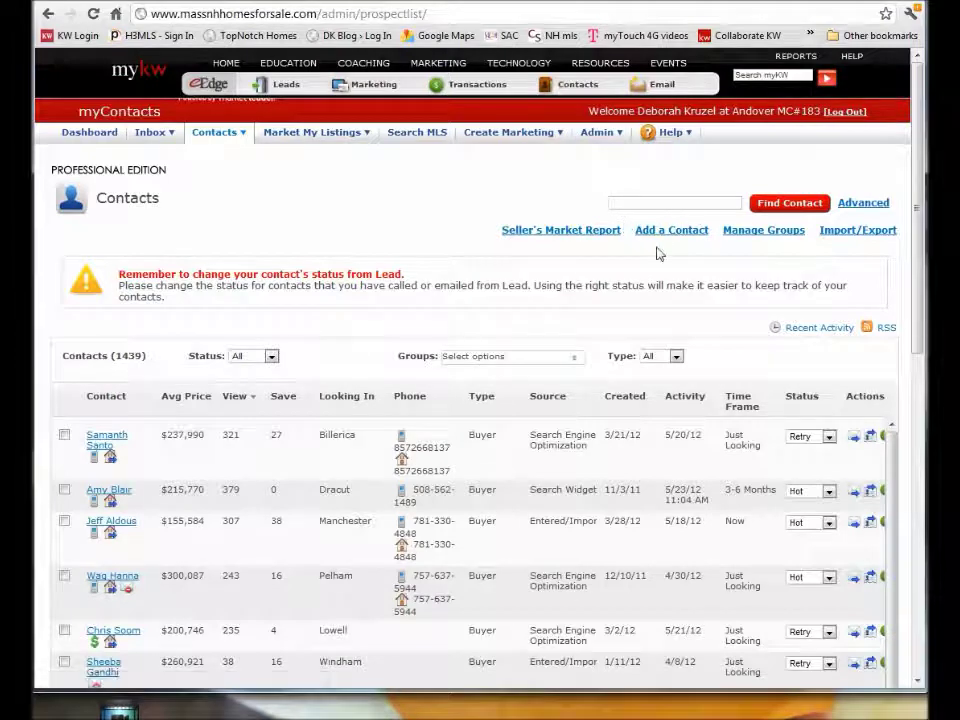
{"action": "left_click", "coordinate": [203, 135]}
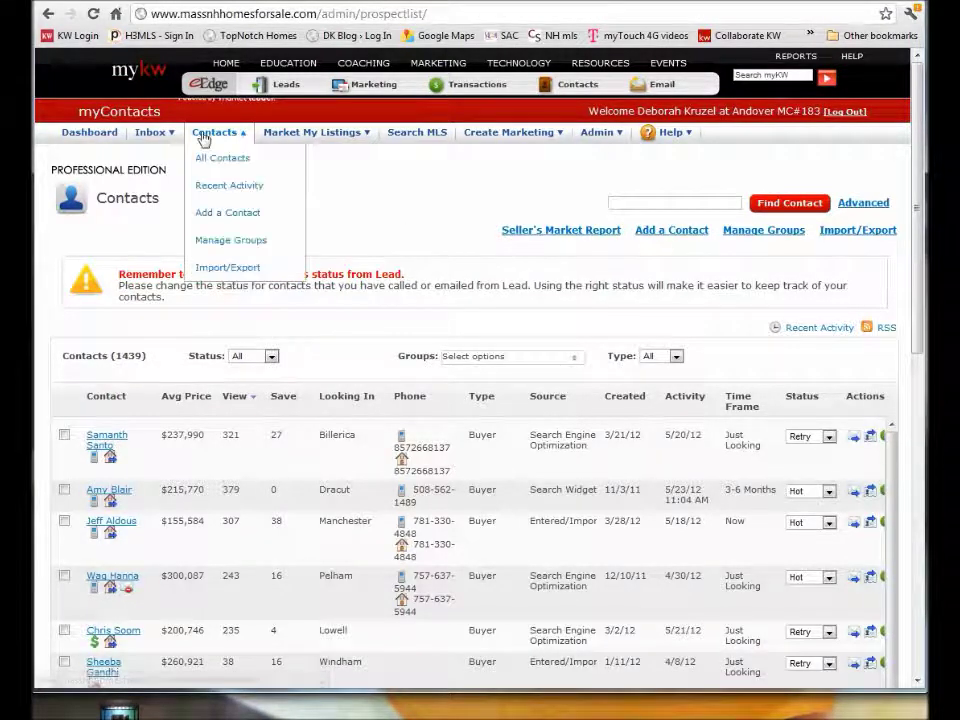
{"action": "left_click", "coordinate": [220, 222]}
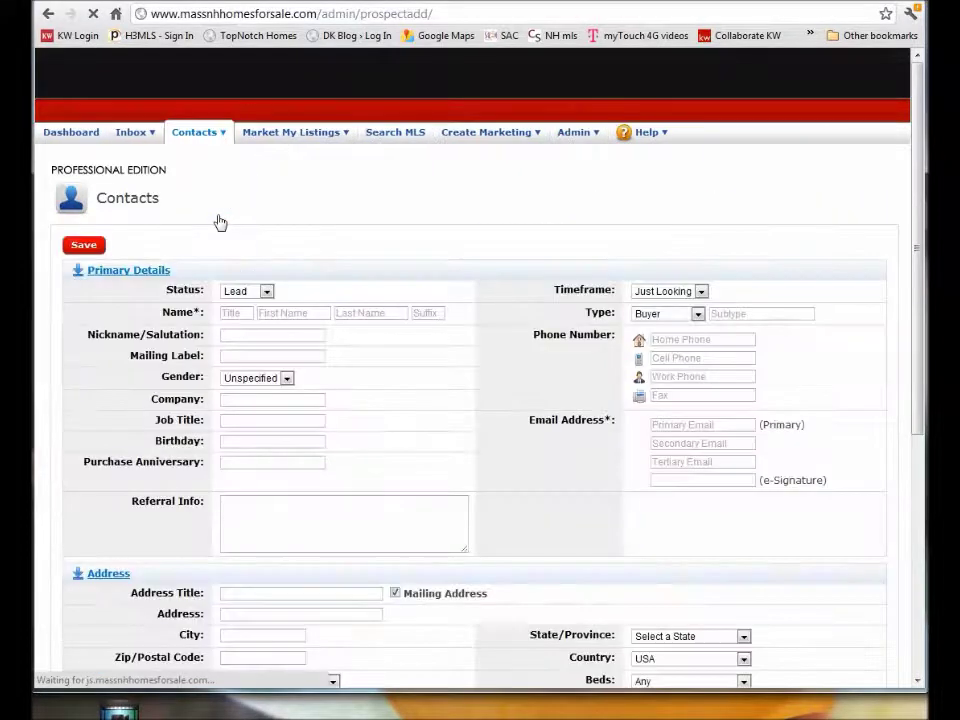
{"action": "key", "text": "Tab"}
{"action": "key", "text": "Tab"}
{"action": "key", "text": "Tab"}
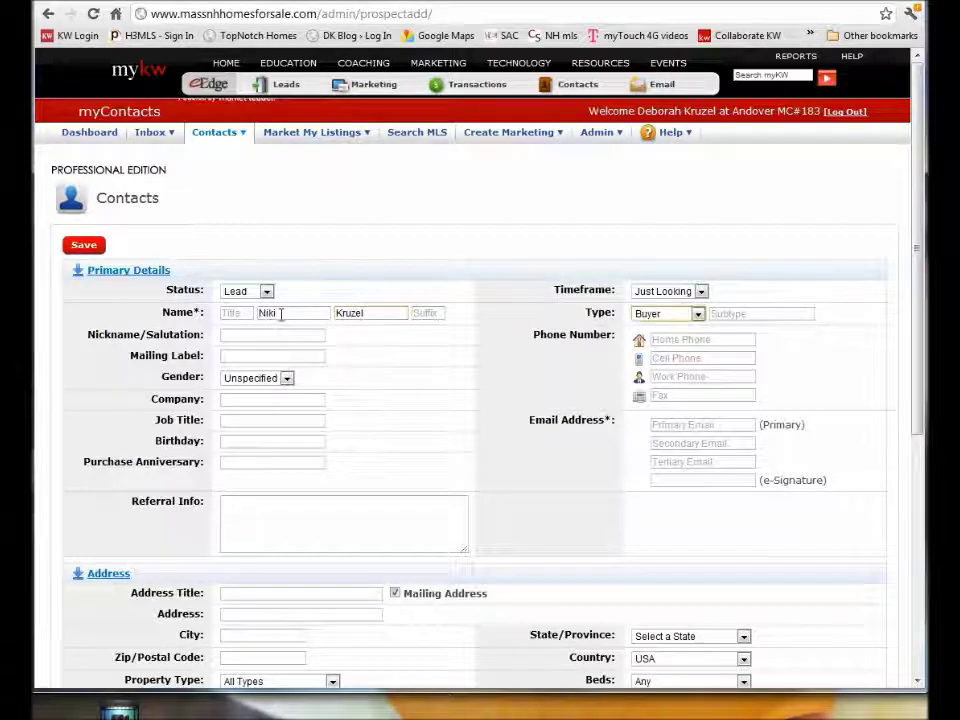
Set status Hot and timeframe Now, add the client's primary e-mail, and save the contact.
{"action": "left_click", "coordinate": [268, 292]}
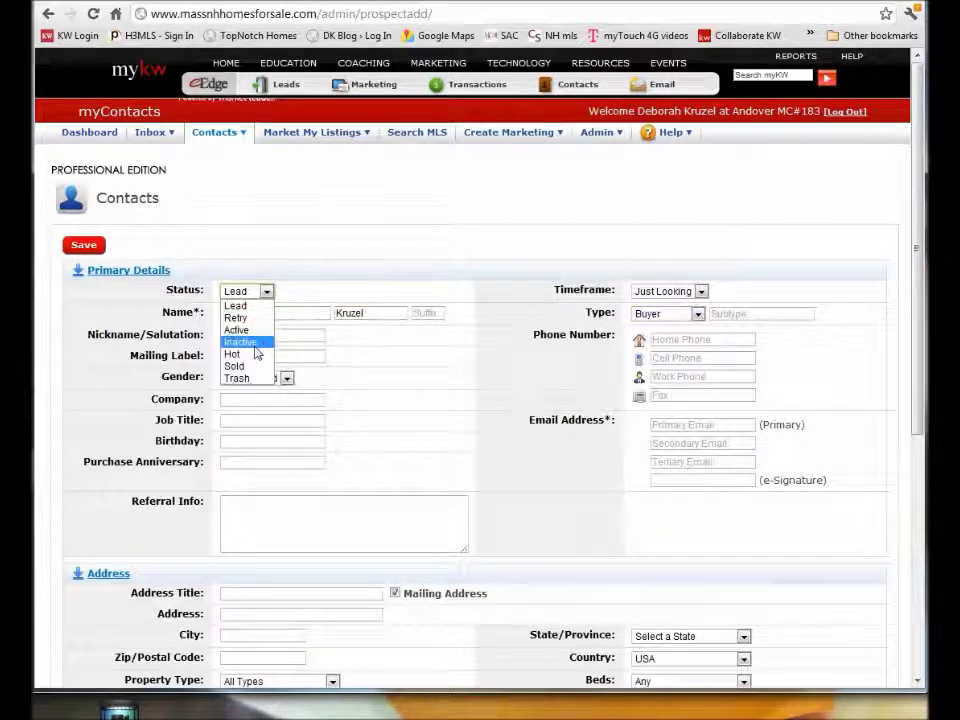
{"action": "left_click", "coordinate": [255, 353]}
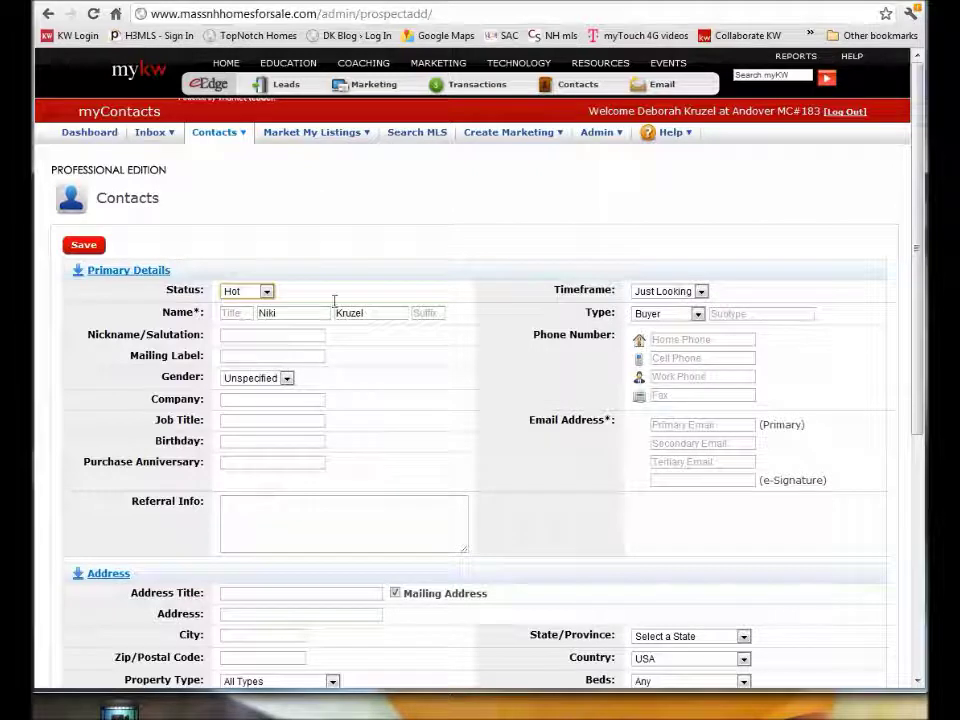
{"action": "left_click", "coordinate": [701, 292]}
{"action": "left_click", "coordinate": [690, 318]}
{"action": "left_click", "coordinate": [701, 292]}
{"action": "left_click", "coordinate": [690, 305]}
{"action": "left_click", "coordinate": [679, 425]}
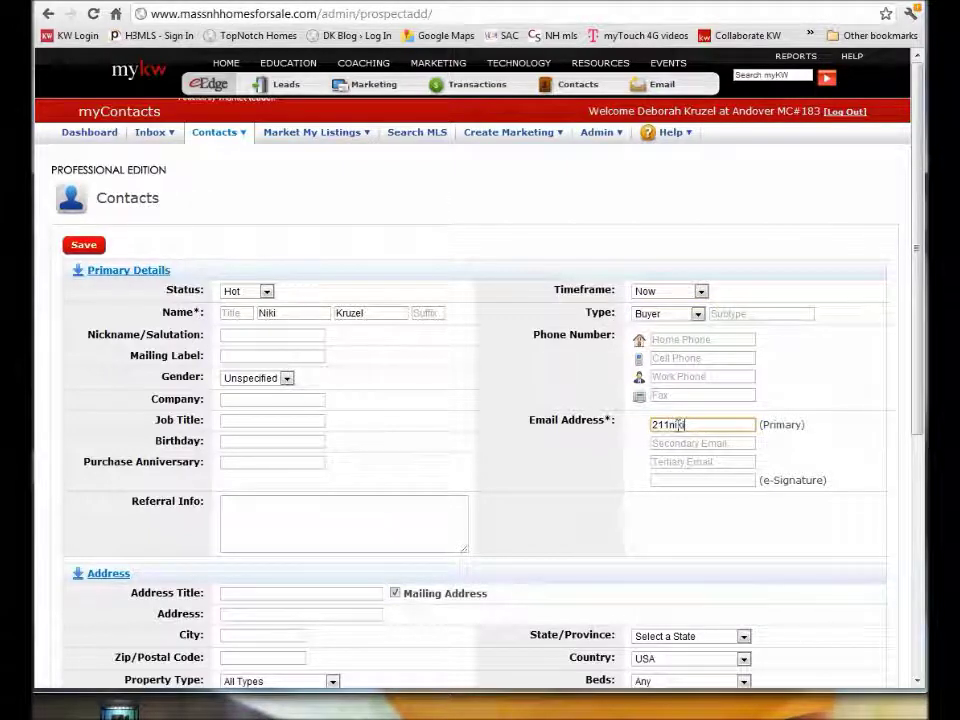
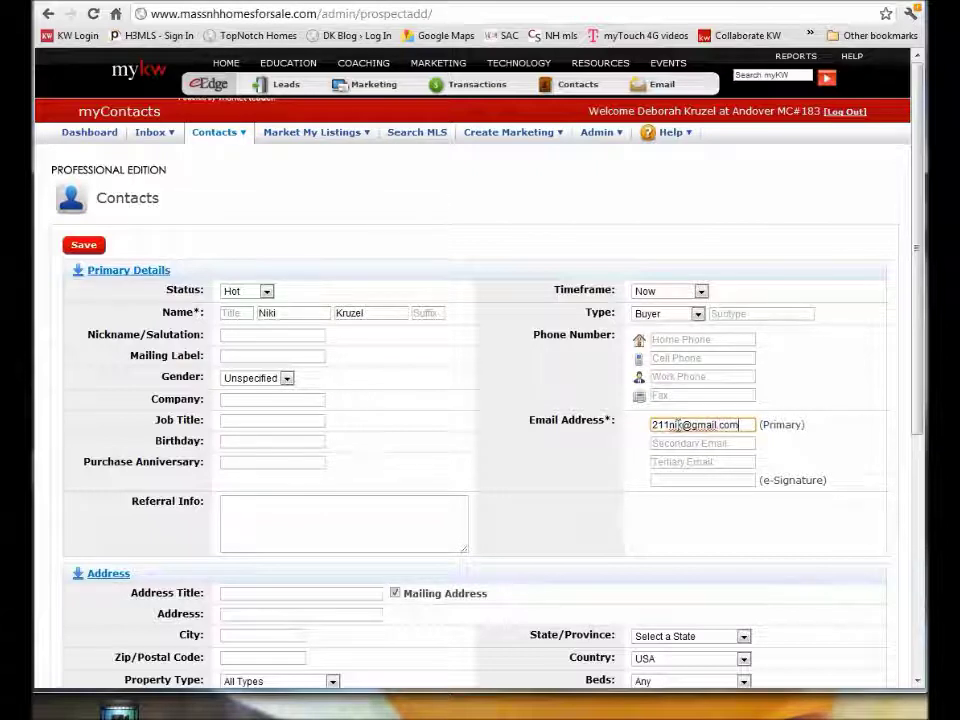
{"action": "key", "text": "Tab"}
{"action": "key", "text": "Tab"}
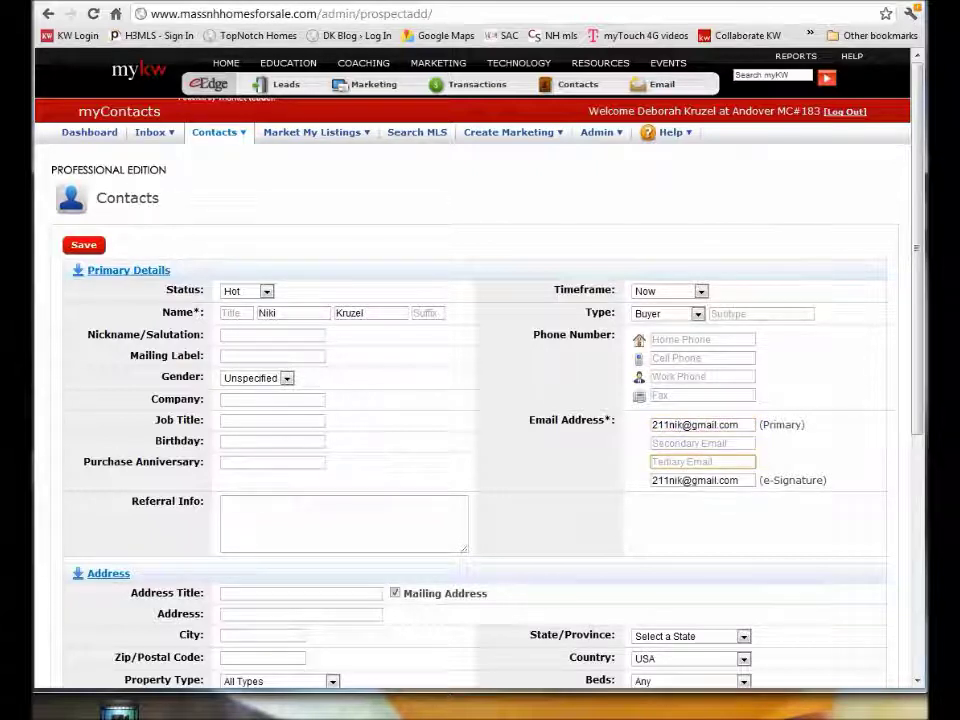
{"action": "left_click", "coordinate": [72, 247]}
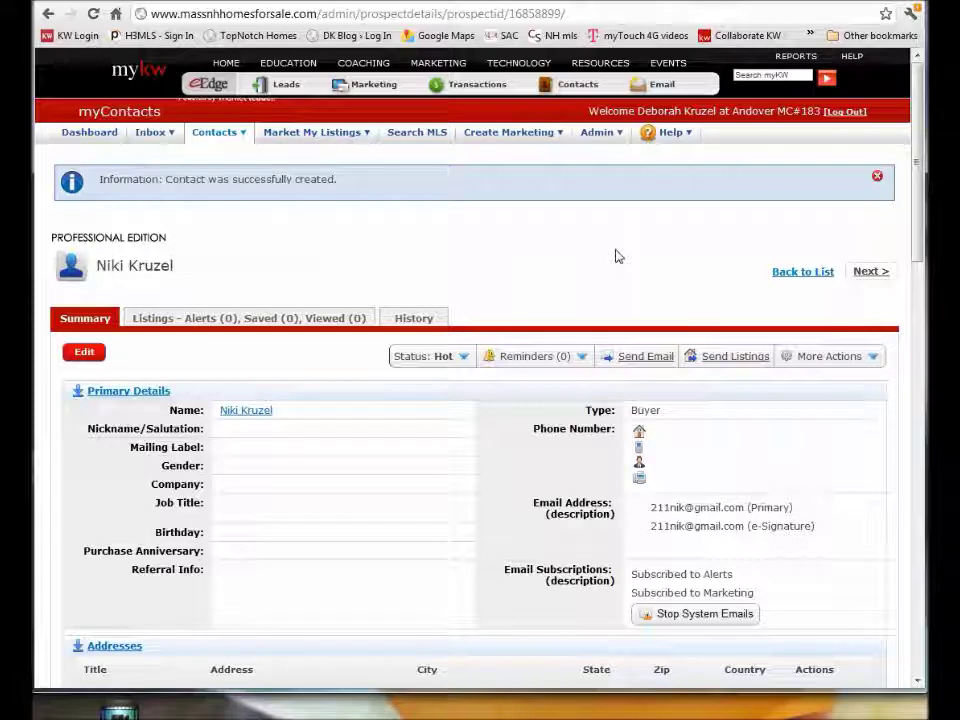
Choose Start myTransaction from the contact's More Actions menu.
{"action": "mouse_move", "coordinate": [438, 90]}
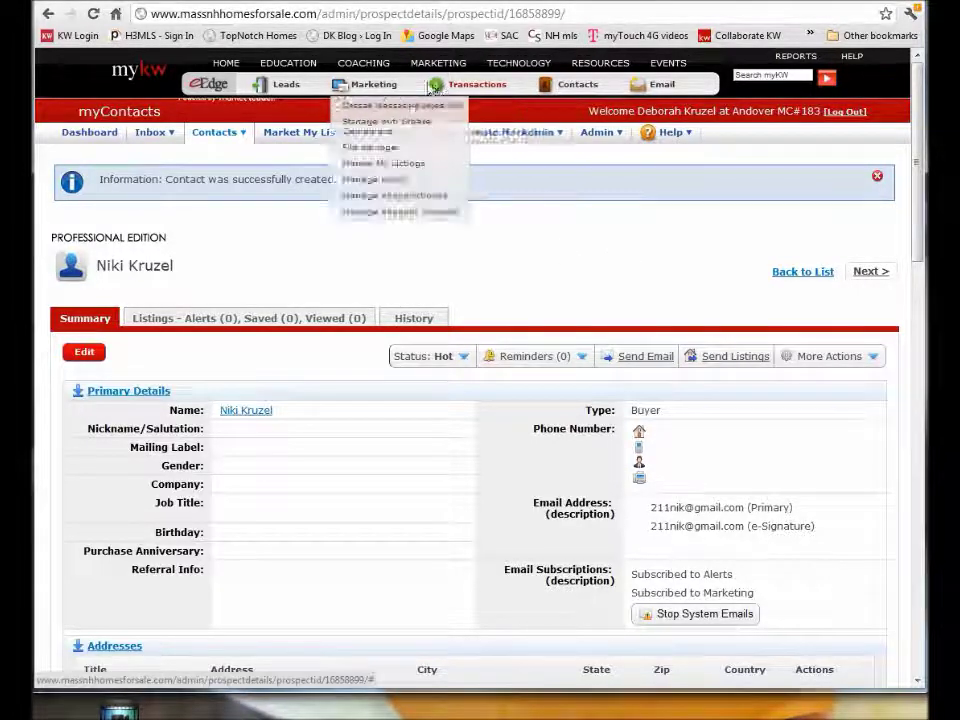
{"action": "left_click", "coordinate": [873, 364]}
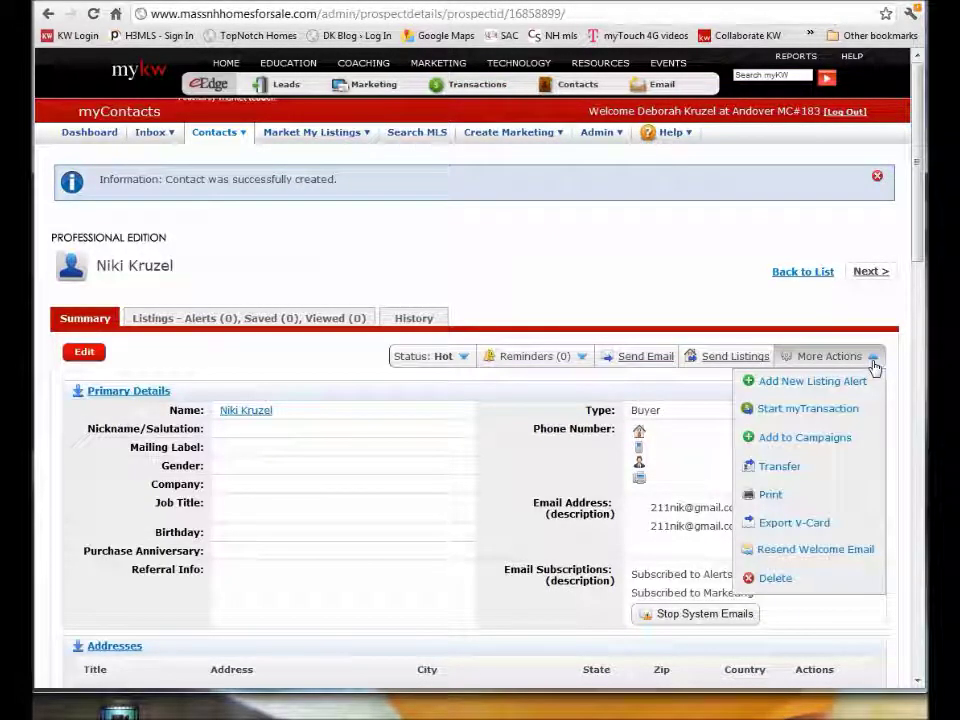
{"action": "left_click", "coordinate": [790, 410]}
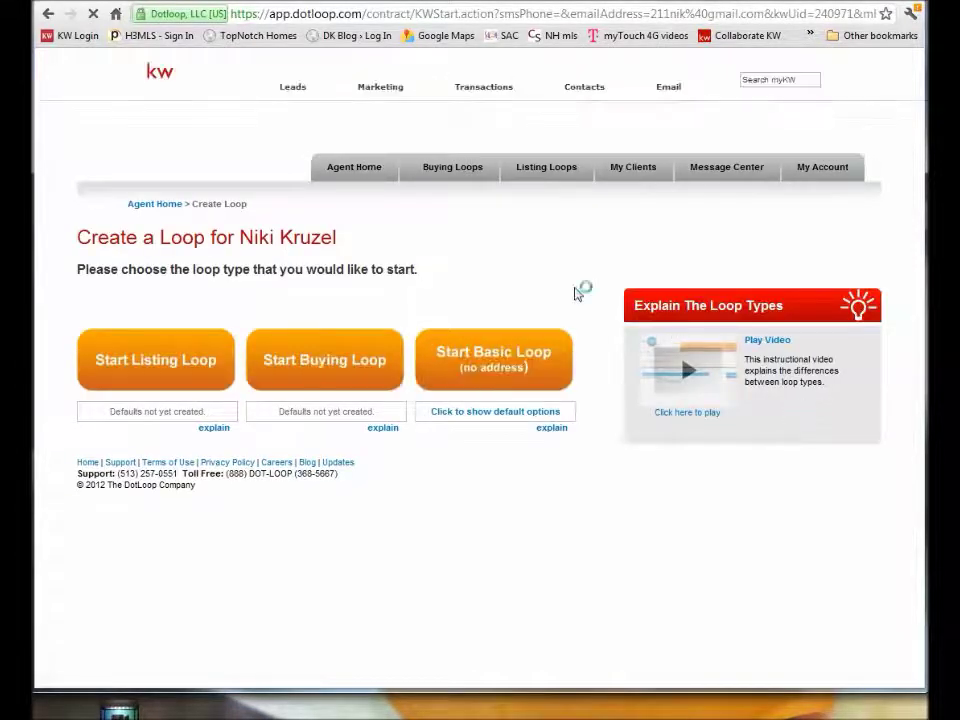
Start a buying loop and continue past the property address step.
{"action": "left_click", "coordinate": [305, 368]}
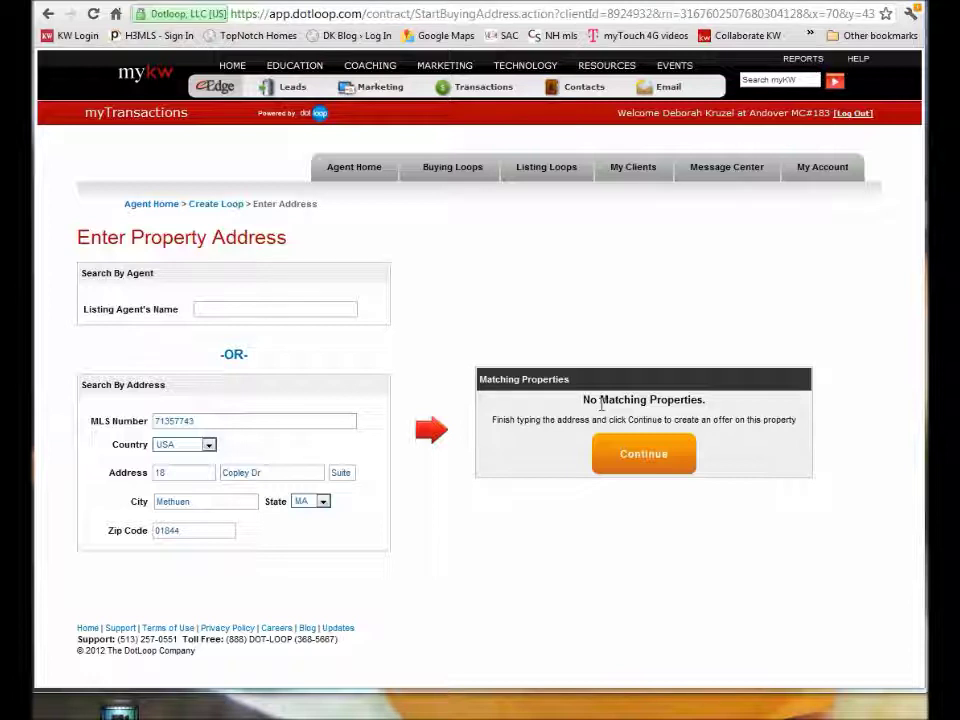
{"action": "left_click", "coordinate": [640, 463]}
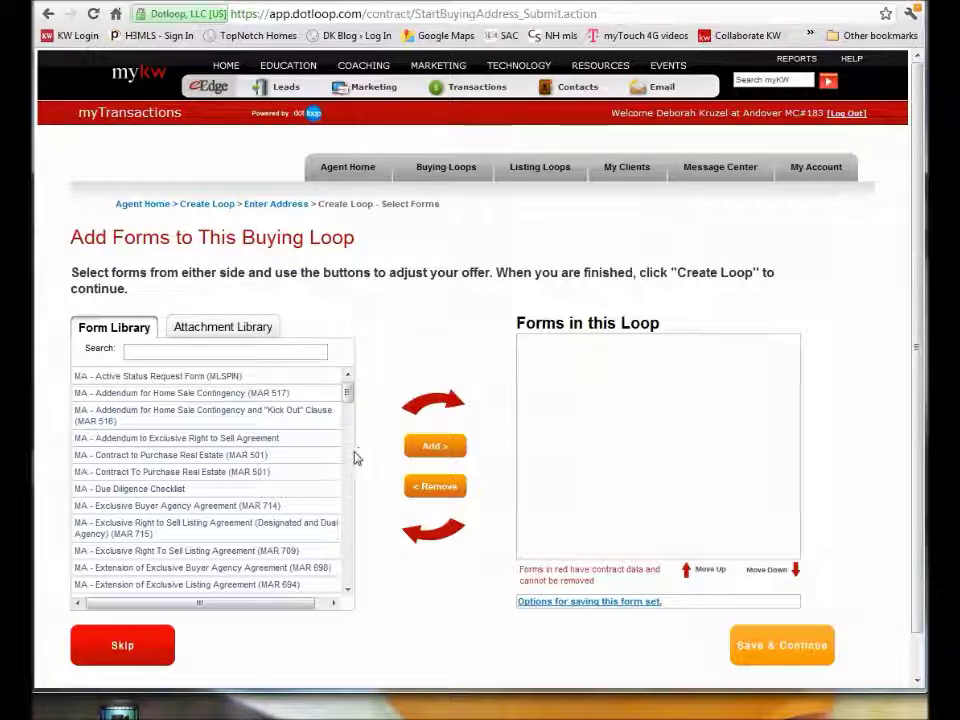
Add the MA - Contract To Purchase Real Estate (MAR 501) form to the loop.
{"action": "scroll", "coordinate": [351, 461], "scroll_direction": "down", "scroll_amount": 3}
{"action": "scroll", "coordinate": [351, 461], "scroll_direction": "down", "scroll_amount": 3}
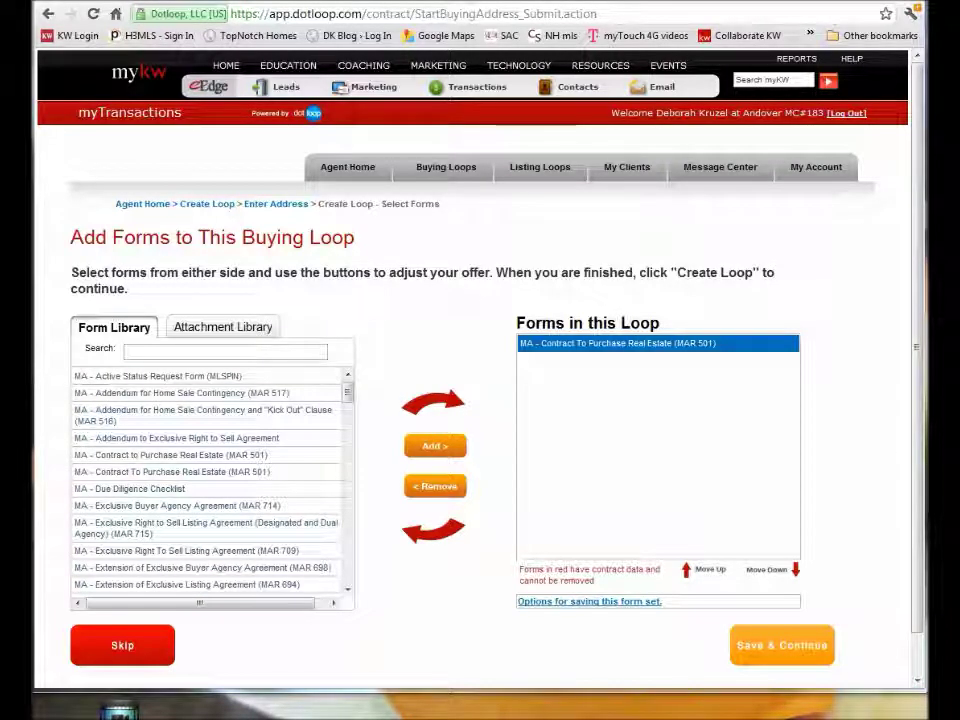
{"action": "mouse_move", "coordinate": [645, 355]}
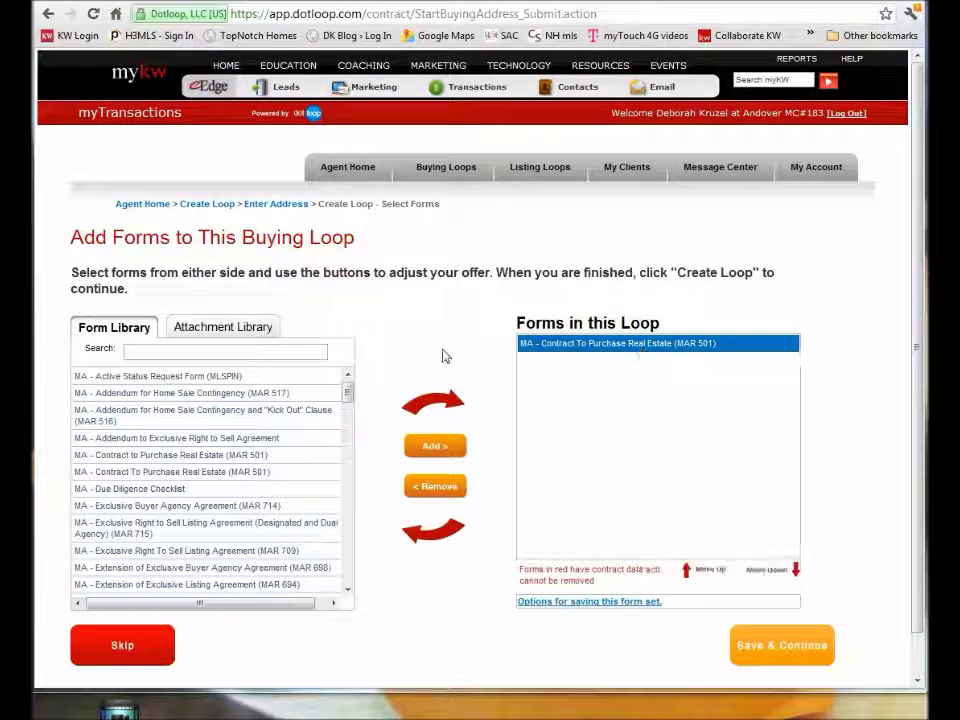
{"action": "mouse_move", "coordinate": [573, 347]}
{"action": "mouse_move", "coordinate": [347, 392]}
{"action": "left_mouse_down"}
{"action": "mouse_move", "coordinate": [351, 536]}
{"action": "mouse_move", "coordinate": [351, 384]}
{"action": "left_mouse_up"}
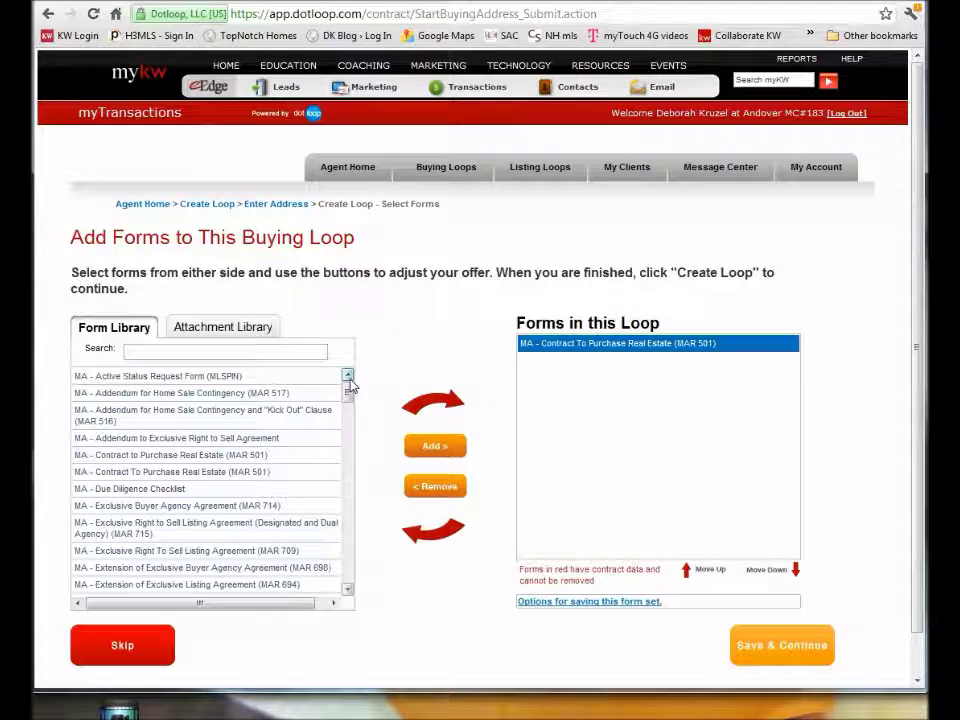
{"action": "left_click_drag", "start_coordinate": [347, 396], "coordinate": [350, 460]}
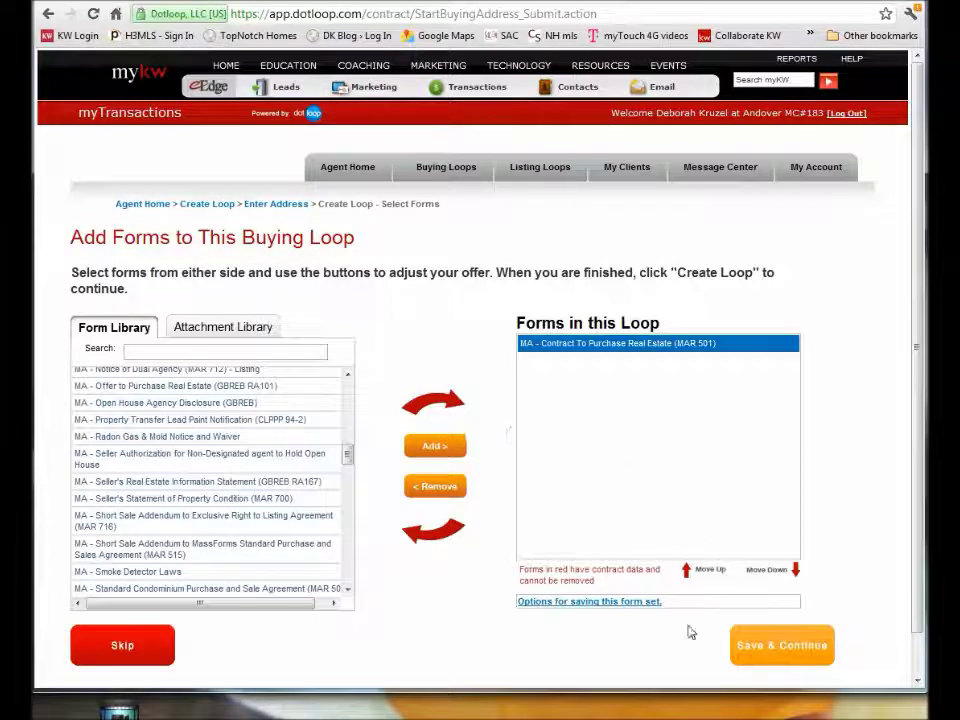
{"action": "left_click", "coordinate": [788, 650]}
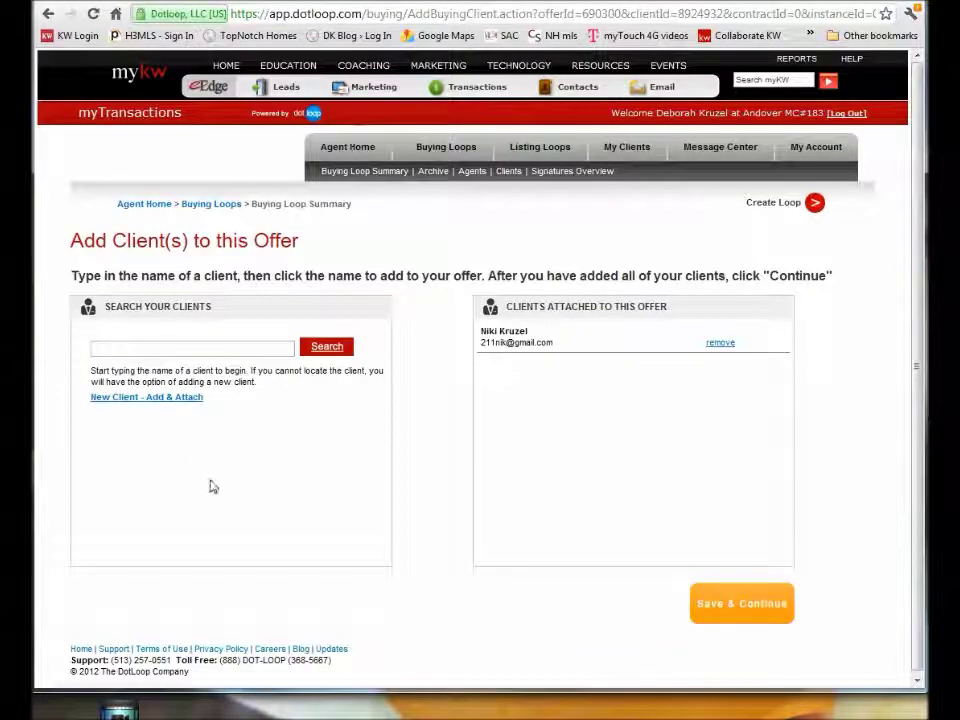
Search for and attach the buyer client, then save and continue to the form.
{"action": "left_click", "coordinate": [175, 350]}
{"action": "type", "text": "niki"}
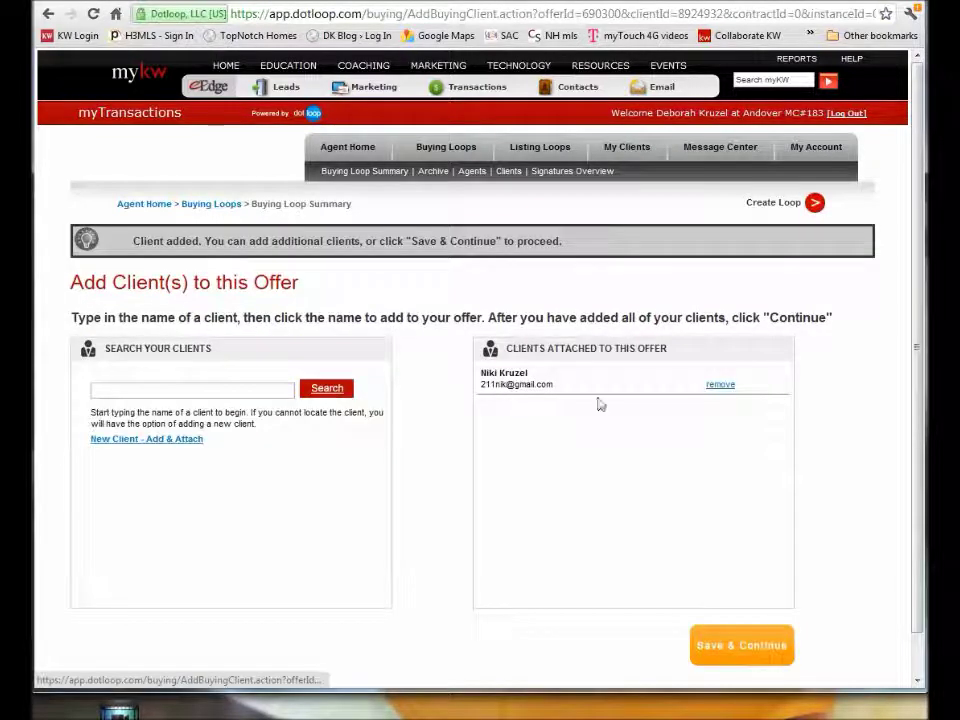
{"action": "left_click", "coordinate": [740, 646]}
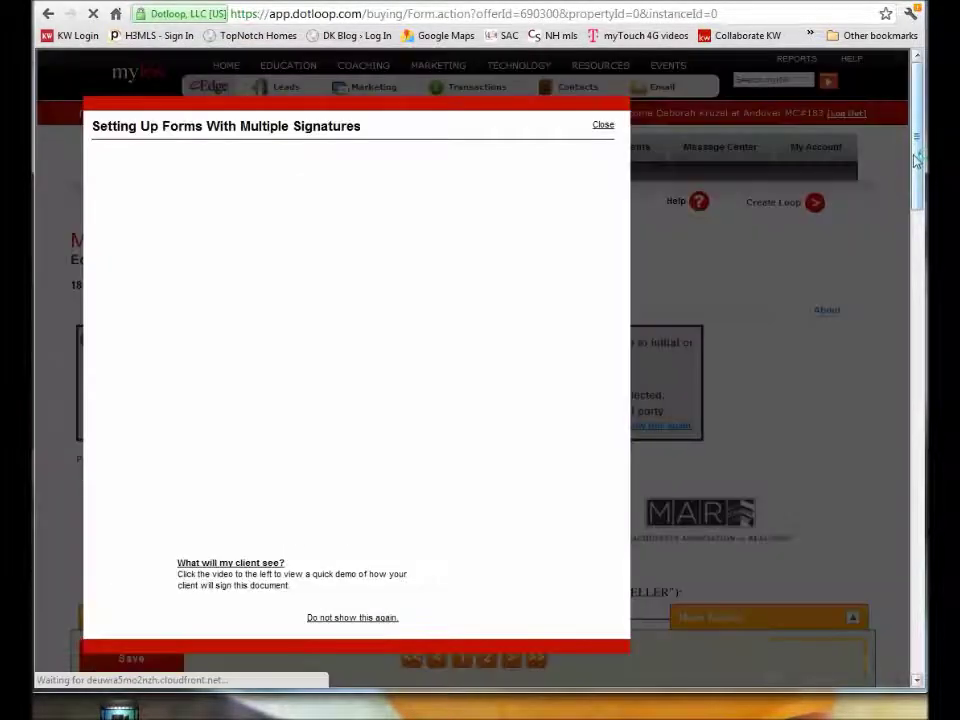
Enter the buyer's address and the property address as the seller address.
{"action": "left_click", "coordinate": [603, 127]}
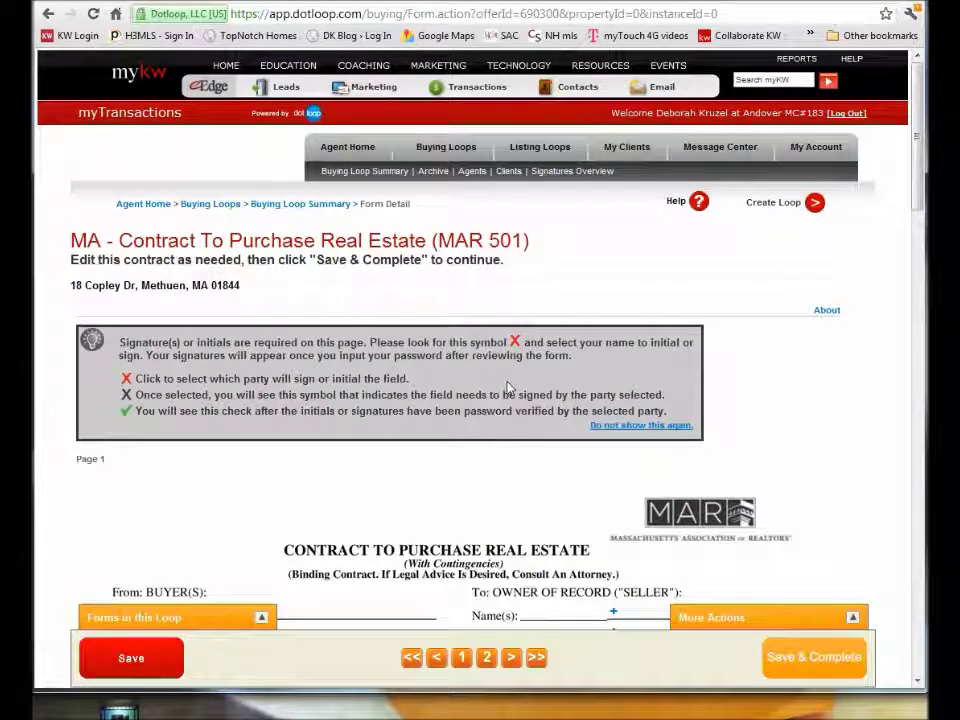
{"action": "left_click_drag", "start_coordinate": [918, 122], "coordinate": [918, 191]}
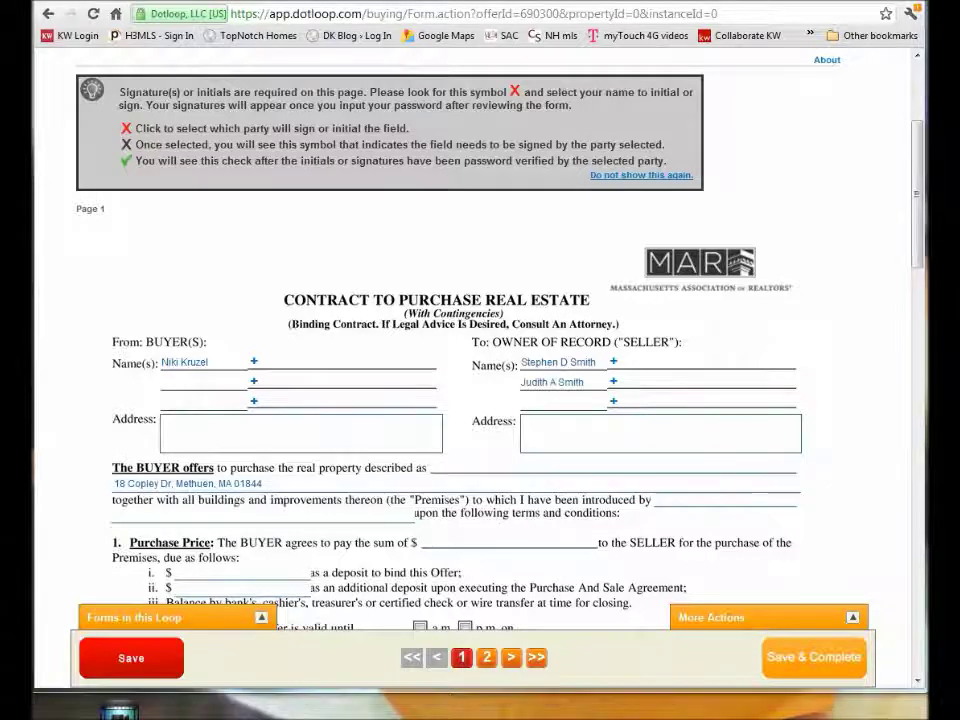
{"action": "left_click", "coordinate": [165, 421]}
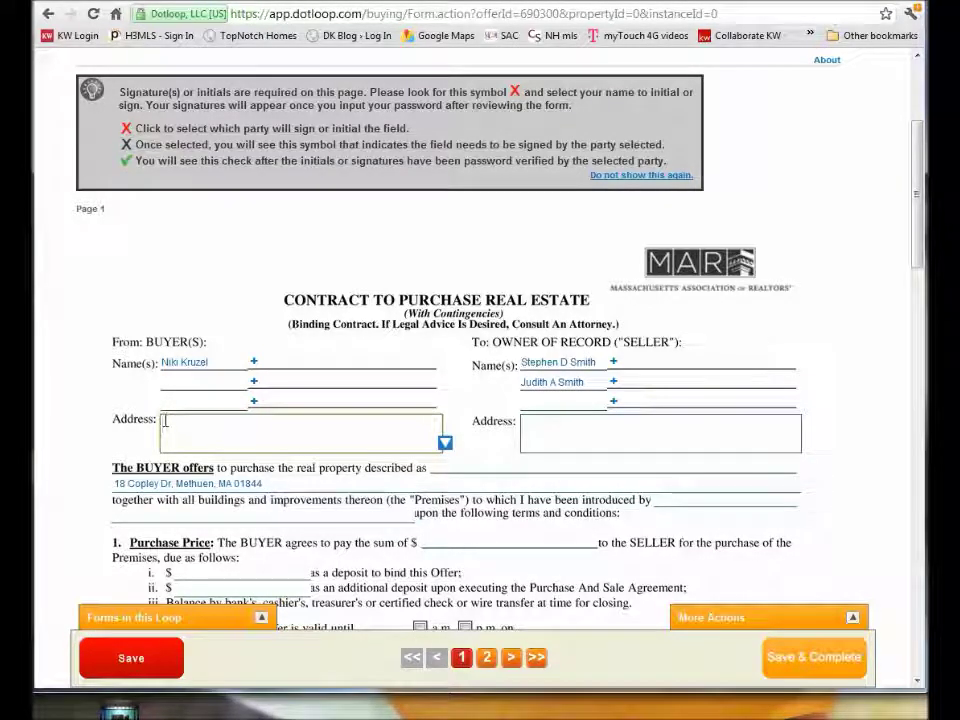
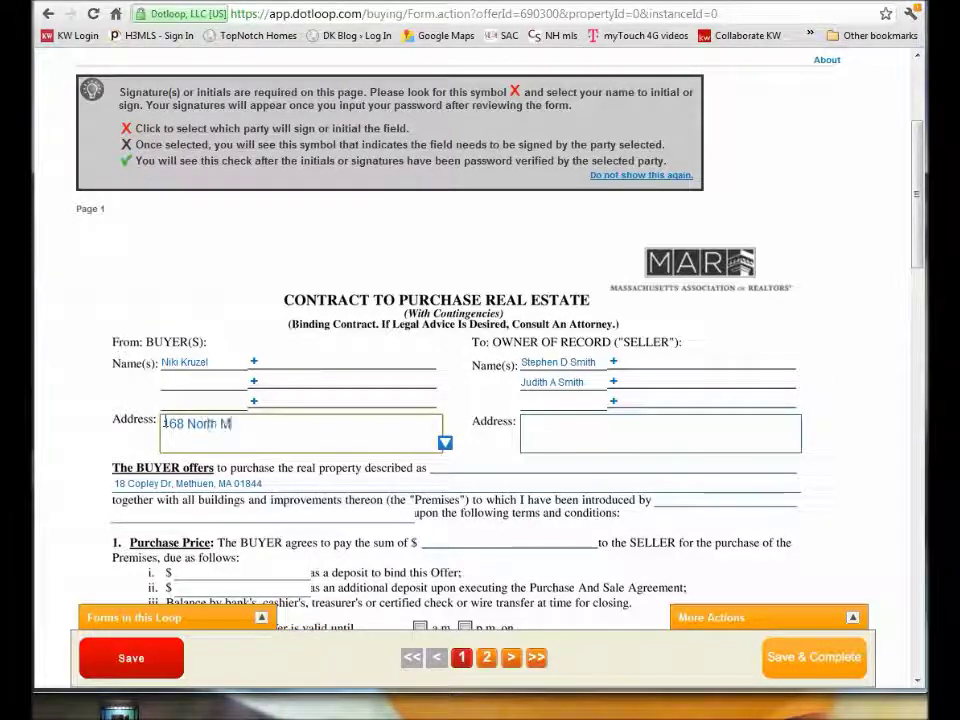
{"action": "key", "text": "Return"}
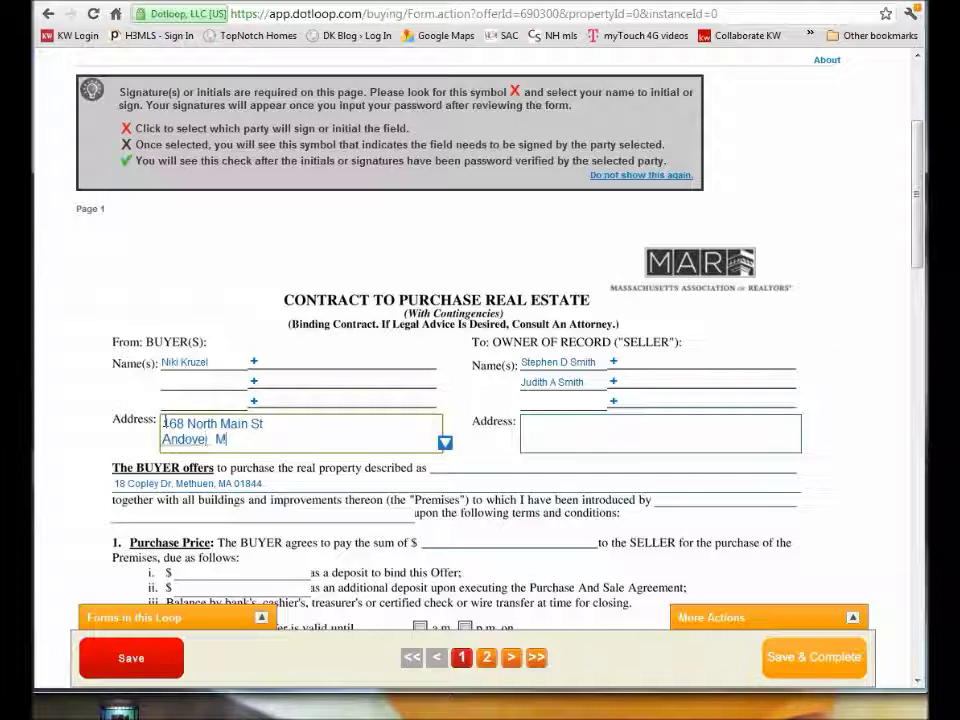
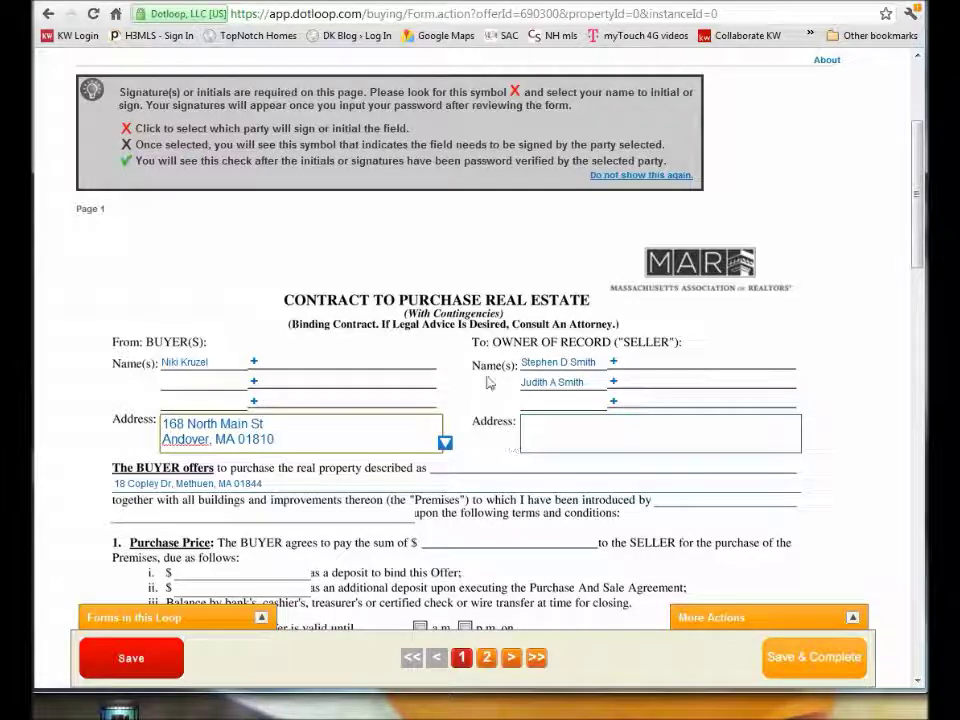
{"action": "left_click", "coordinate": [537, 420]}
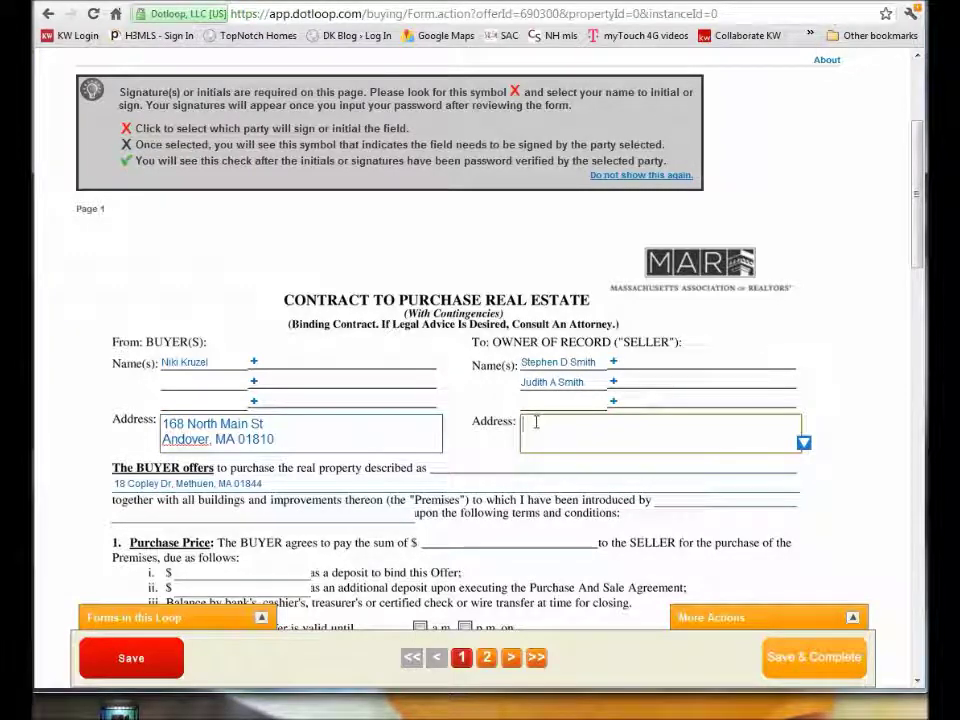
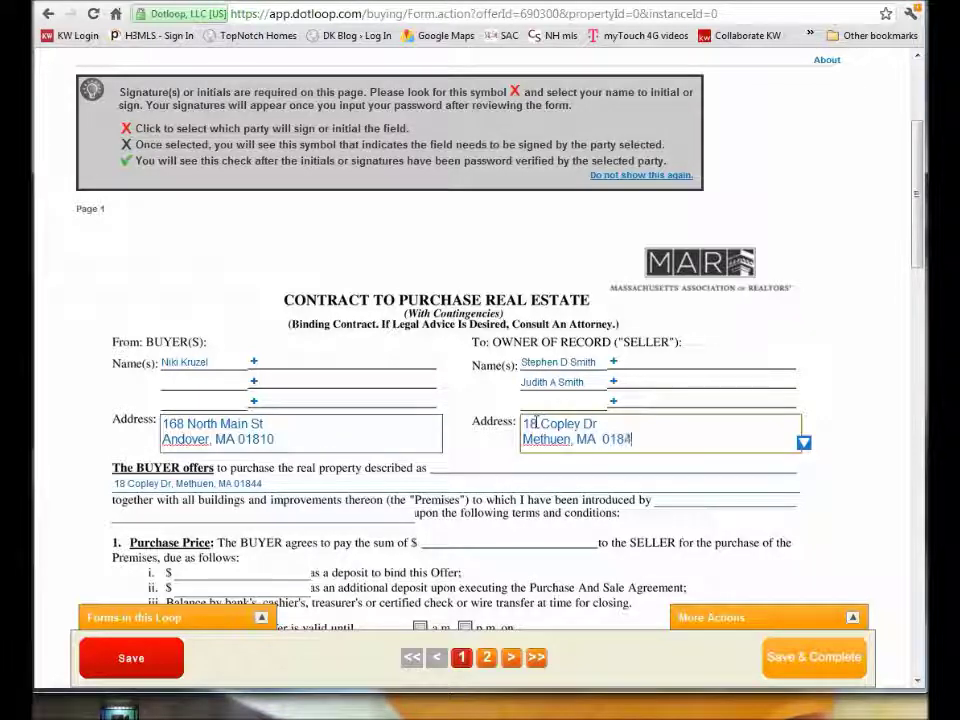
Name the Keller Williams agent as introducer, with a 415,000 purchase price and 2000 deposit.
{"action": "left_click", "coordinate": [137, 484]}
{"action": "triple_click", "coordinate": [137, 484]}
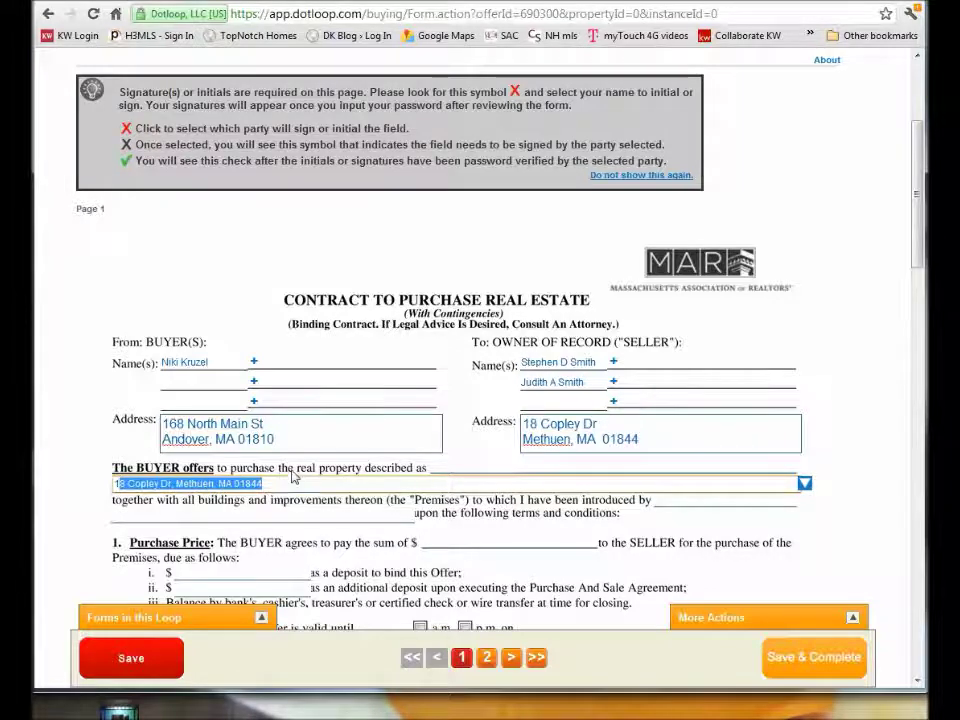
{"action": "left_click", "coordinate": [293, 472]}
{"action": "left_click", "coordinate": [232, 481]}
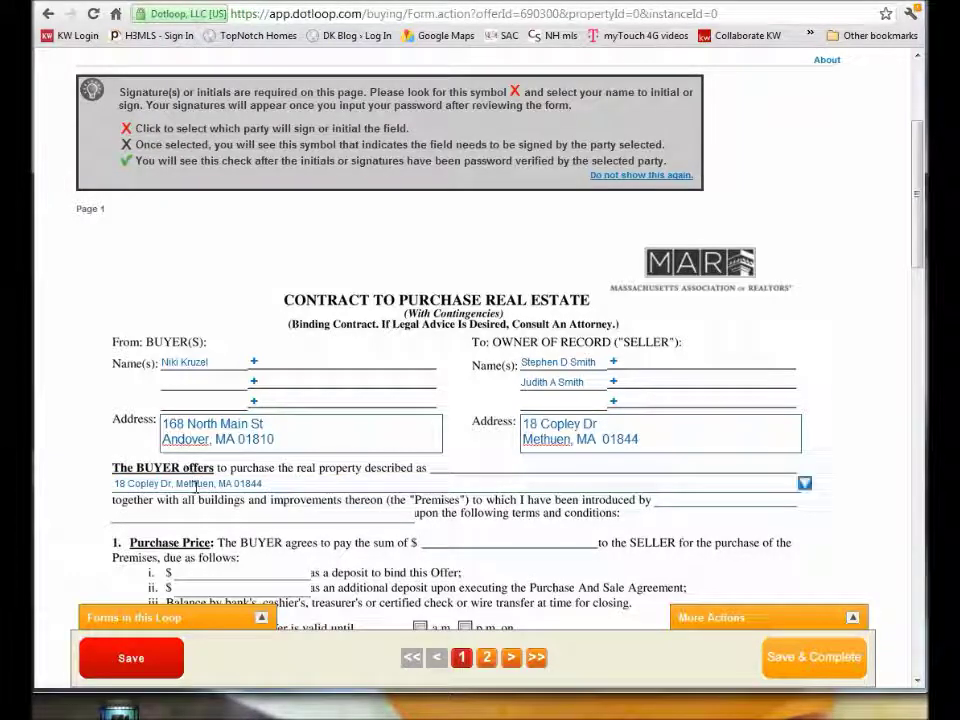
{"action": "left_click", "coordinate": [276, 481]}
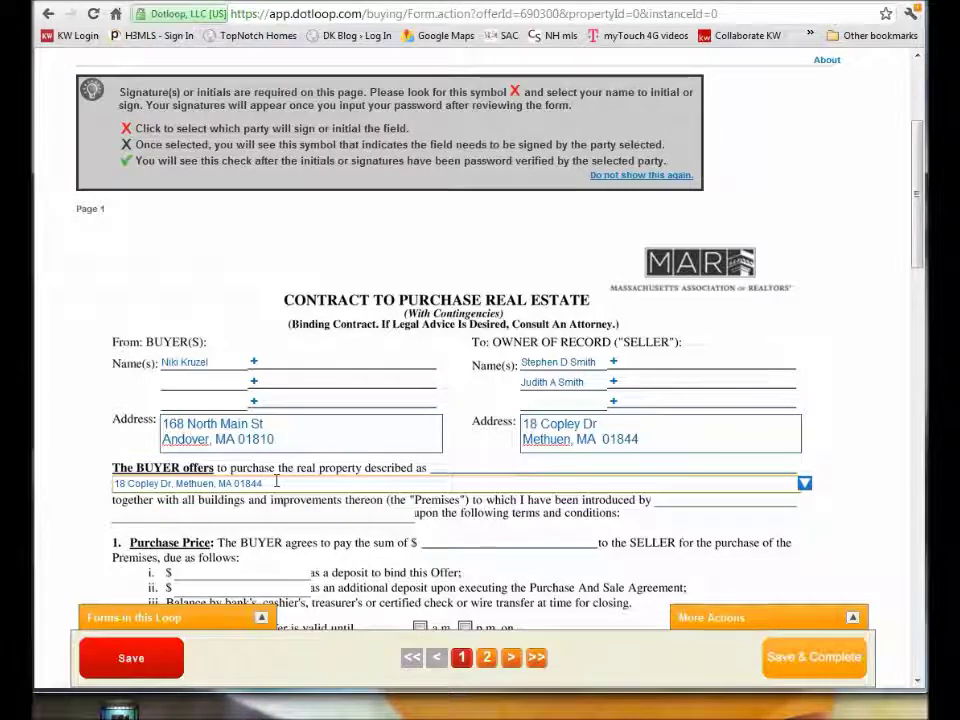
{"action": "key", "text": "Tab"}
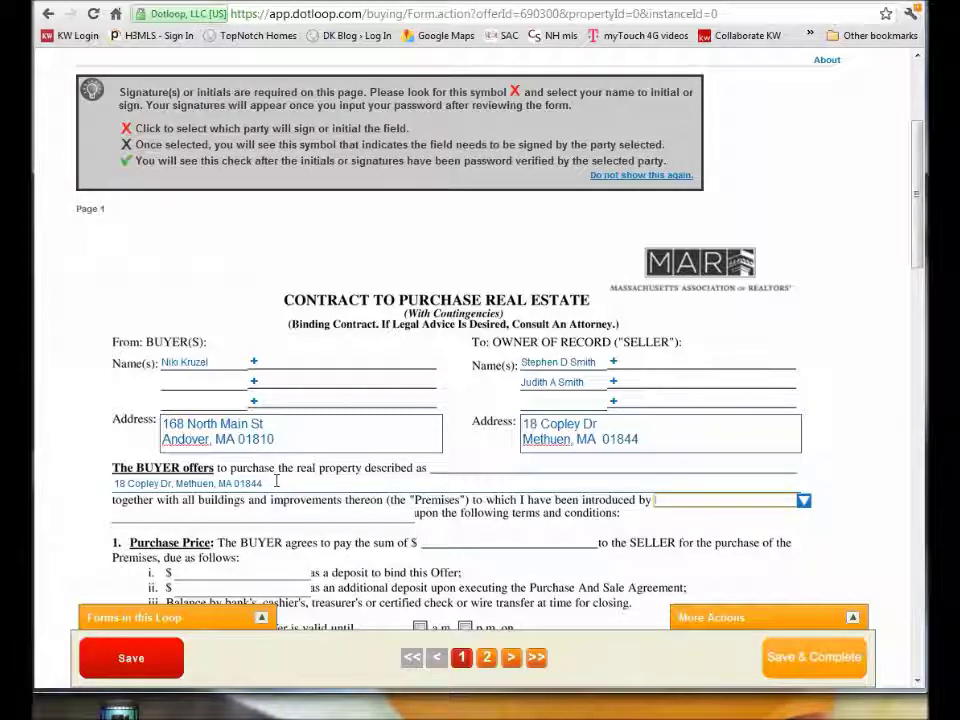
{"action": "type", "text": "Kriler"}
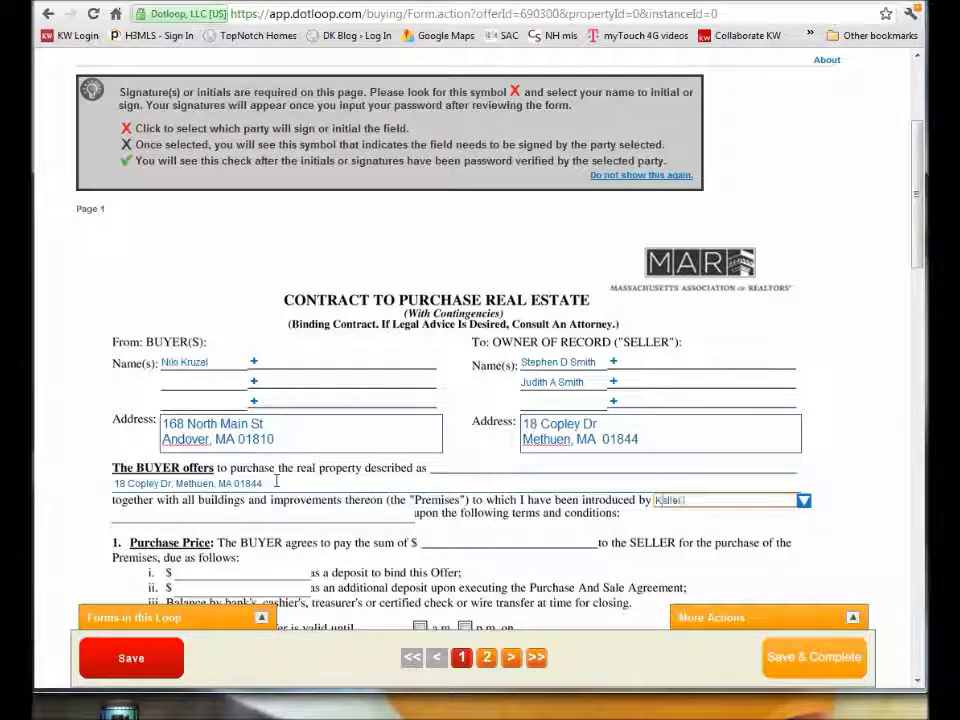
{"action": "type", "text": " Williams"}
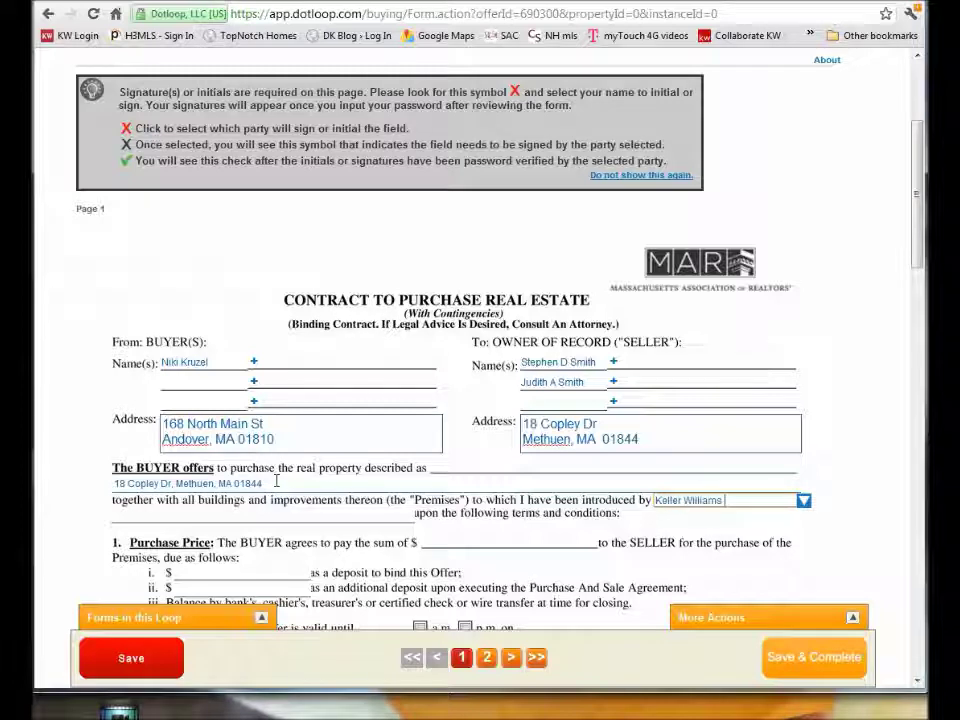
{"action": "type", "text": " -Debbie Kruzel"}
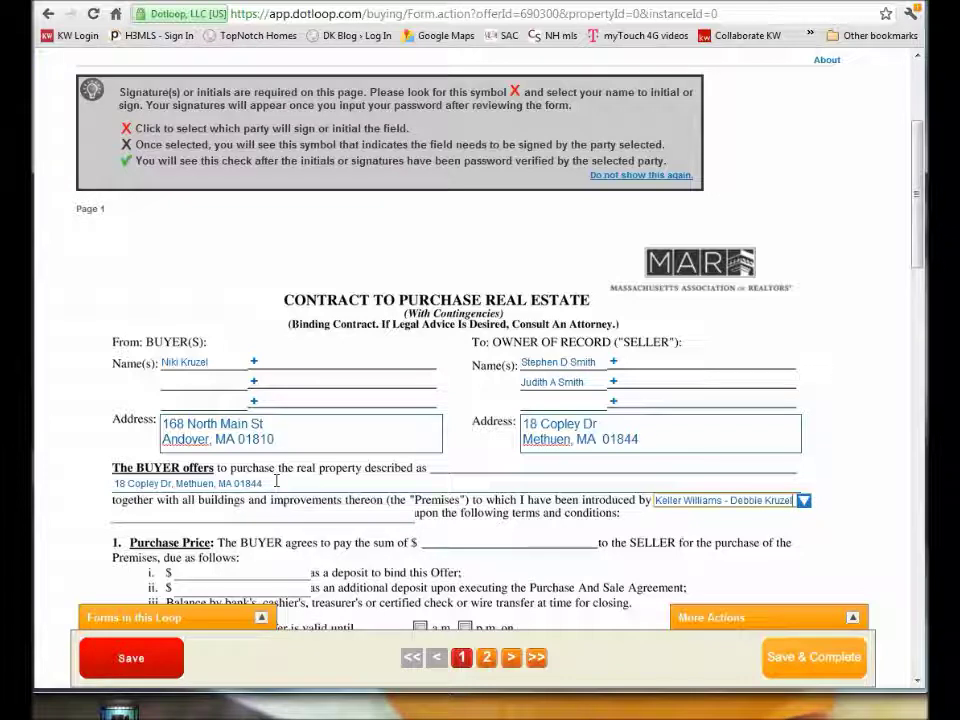
{"action": "key", "text": "Tab"}
{"action": "key", "text": "Tab"}
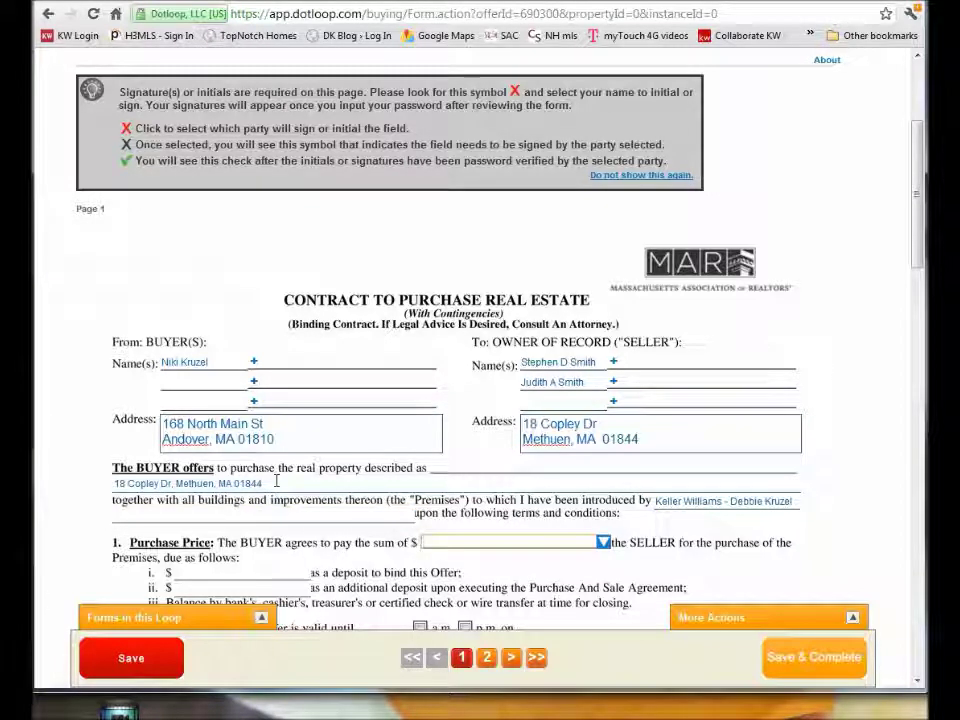
{"action": "type", "text": "415,000"}
{"action": "key", "text": "Tab"}
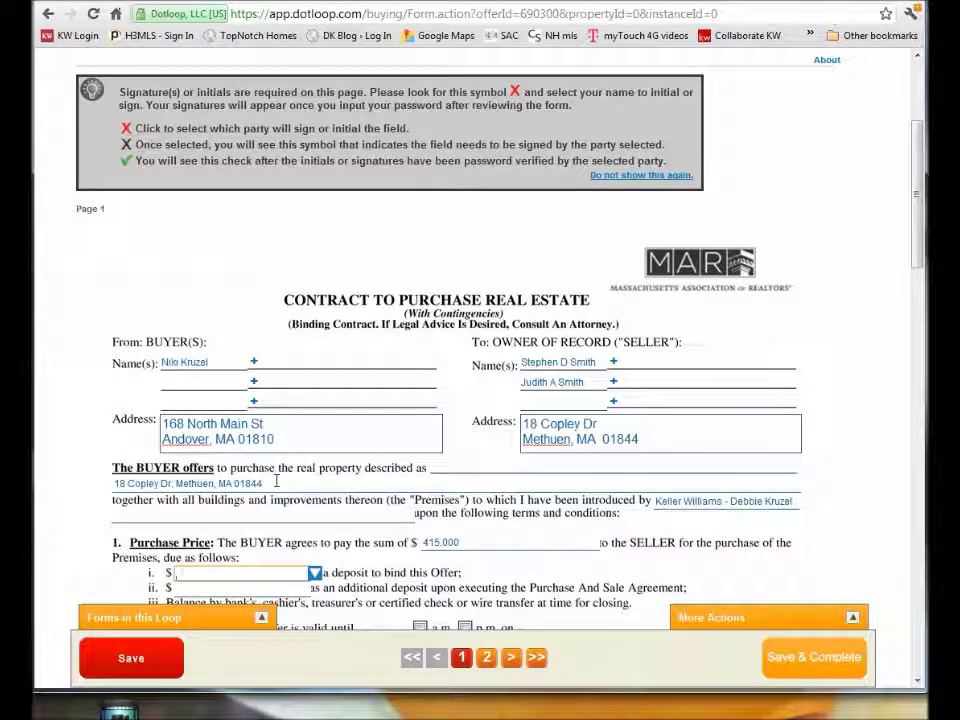
{"action": "type", "text": "2000"}
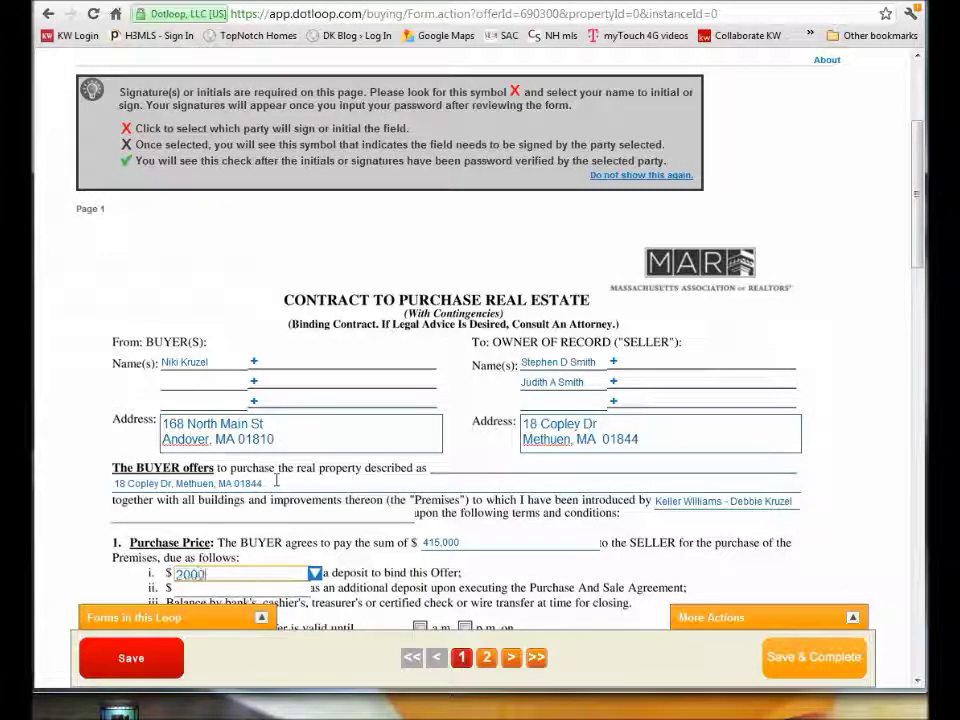
{"action": "key", "text": "Tab"}
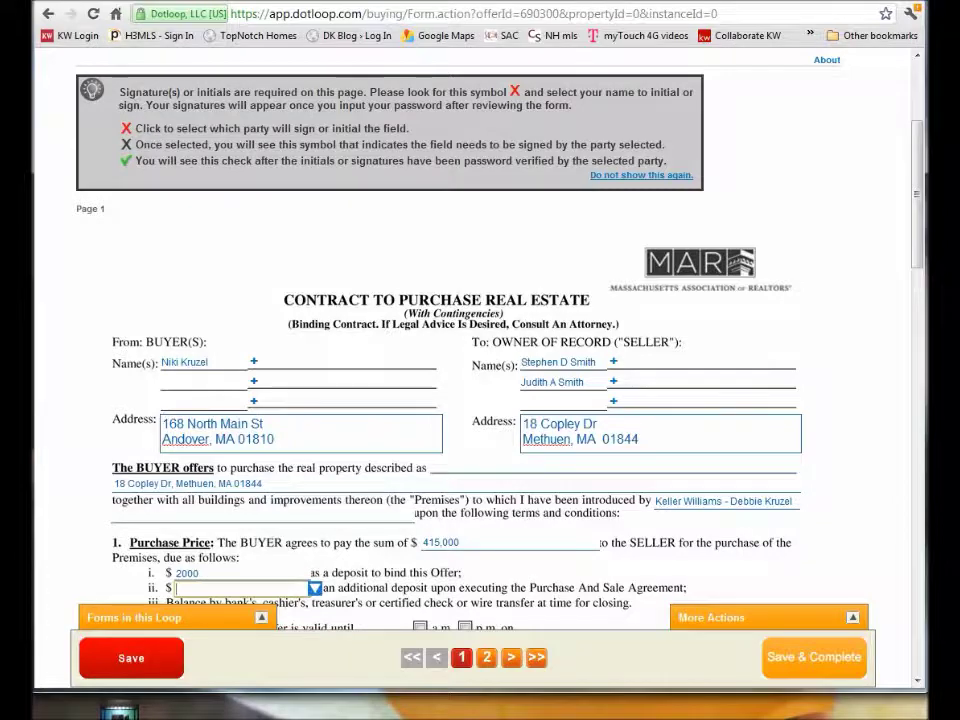
Add a 19,000 additional deposit and set the offer to expire 1 p.m. May 25, 2012.
{"action": "scroll", "coordinate": [276, 481], "scroll_direction": "down", "scroll_amount": 3}
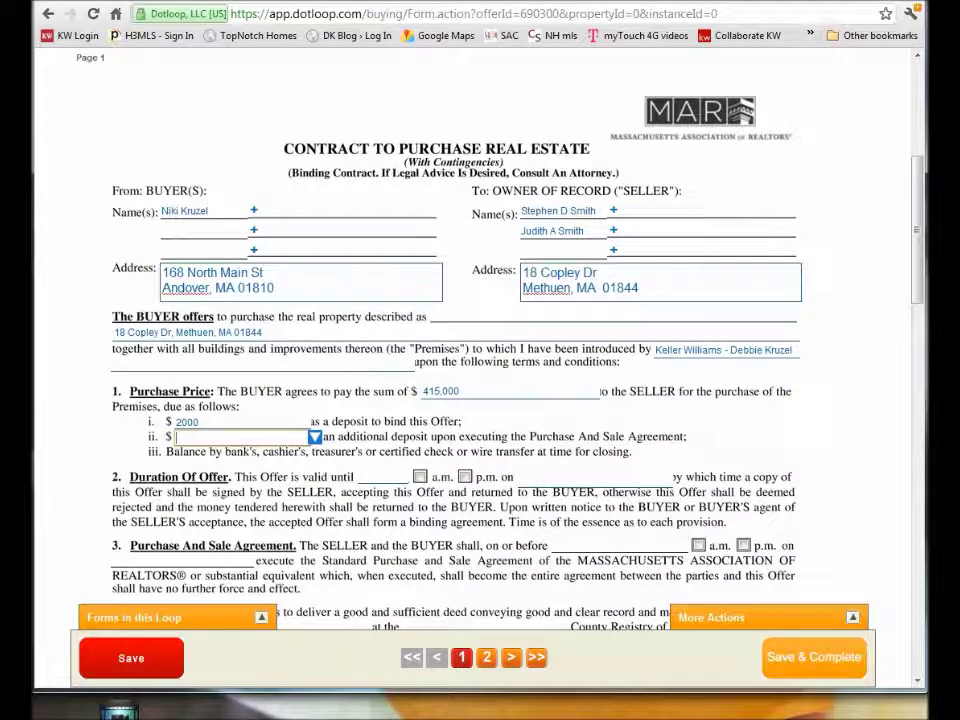
{"action": "left_click", "coordinate": [181, 456]}
{"action": "left_click", "coordinate": [183, 437]}
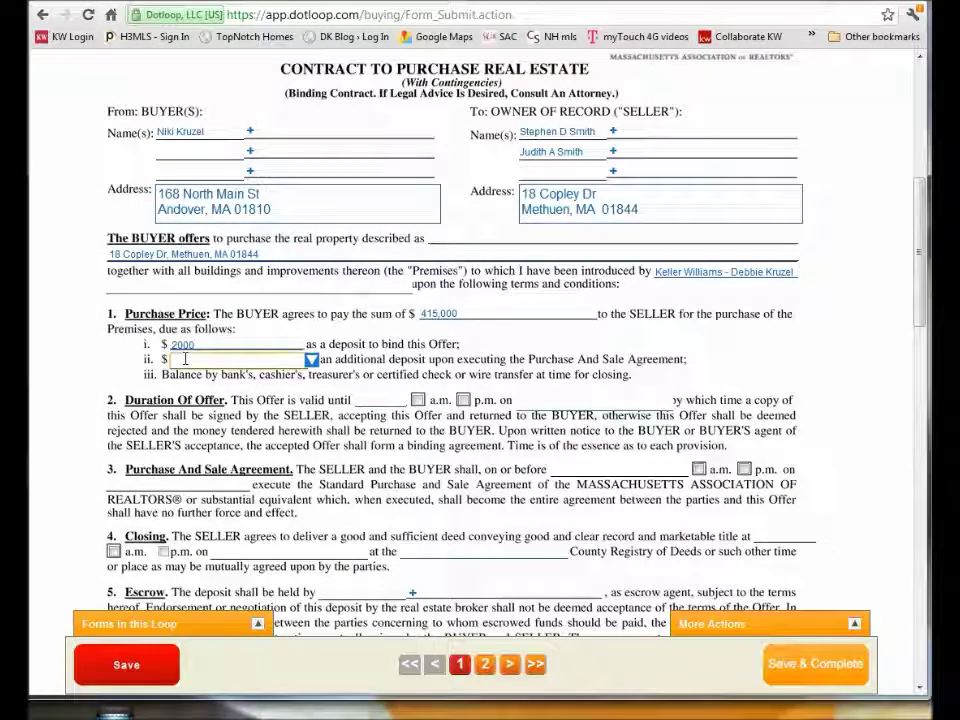
{"action": "type", "text": "19,000"}
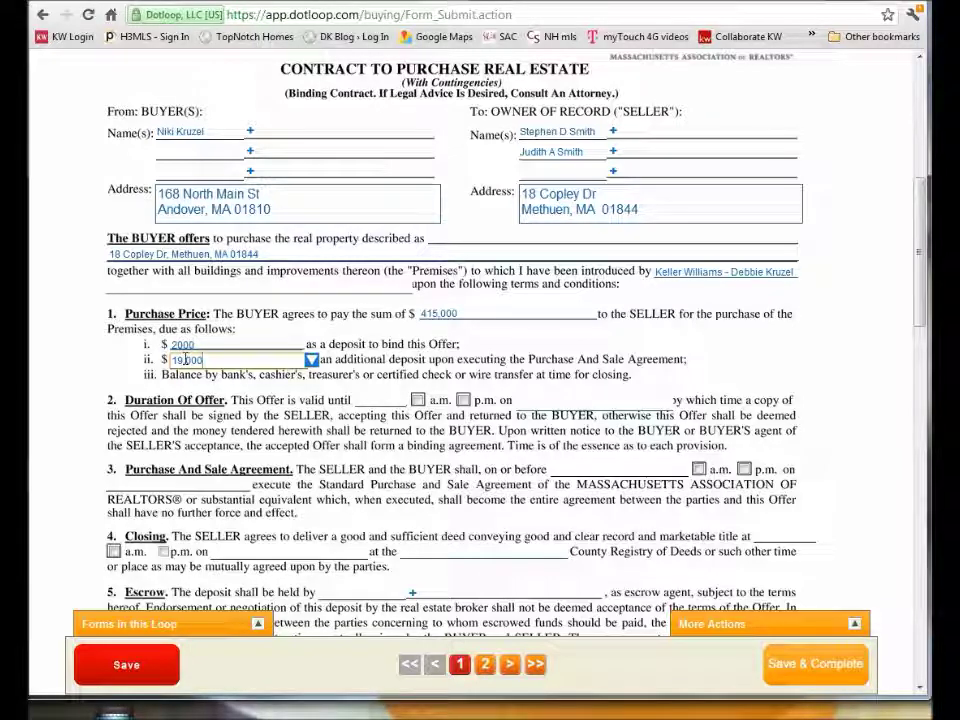
{"action": "key", "text": "Tab"}
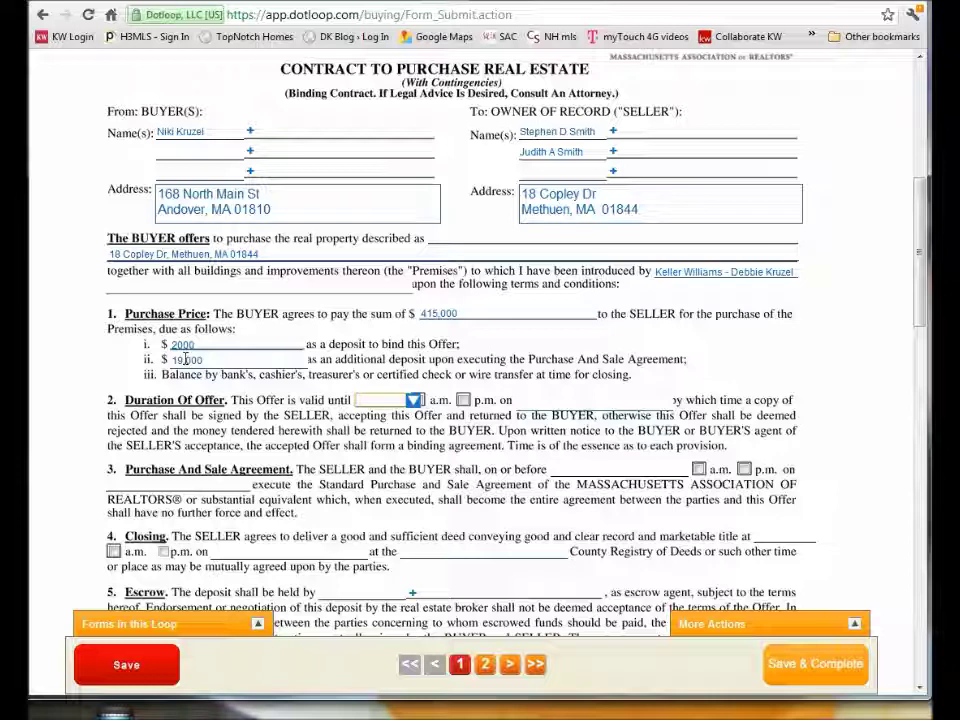
{"action": "type", "text": "1"}
{"action": "key", "text": "Tab"}
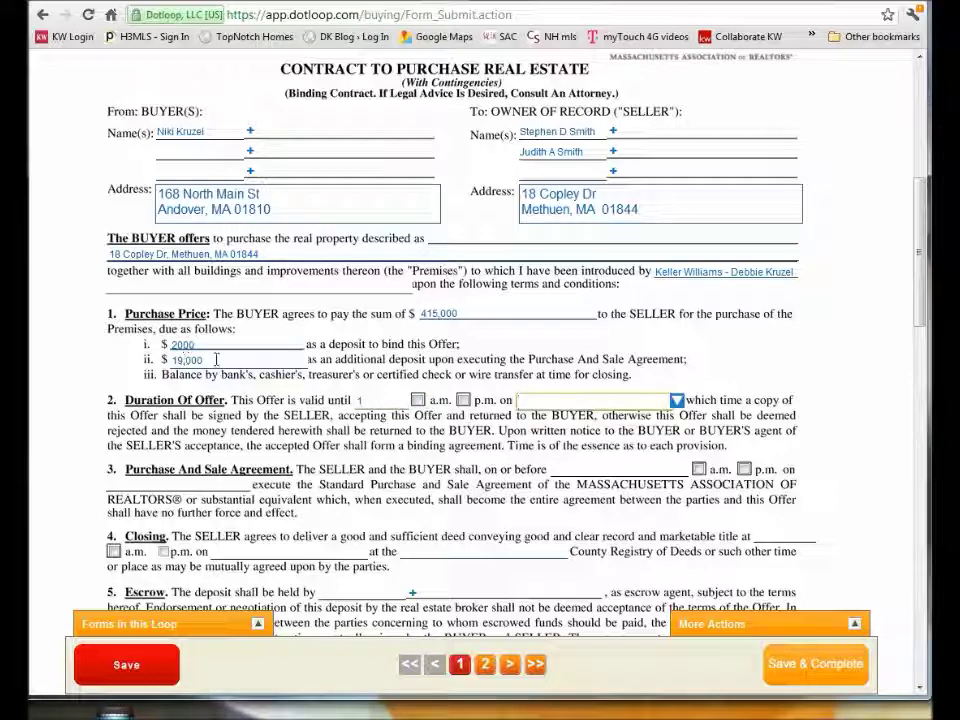
{"action": "left_click", "coordinate": [463, 400]}
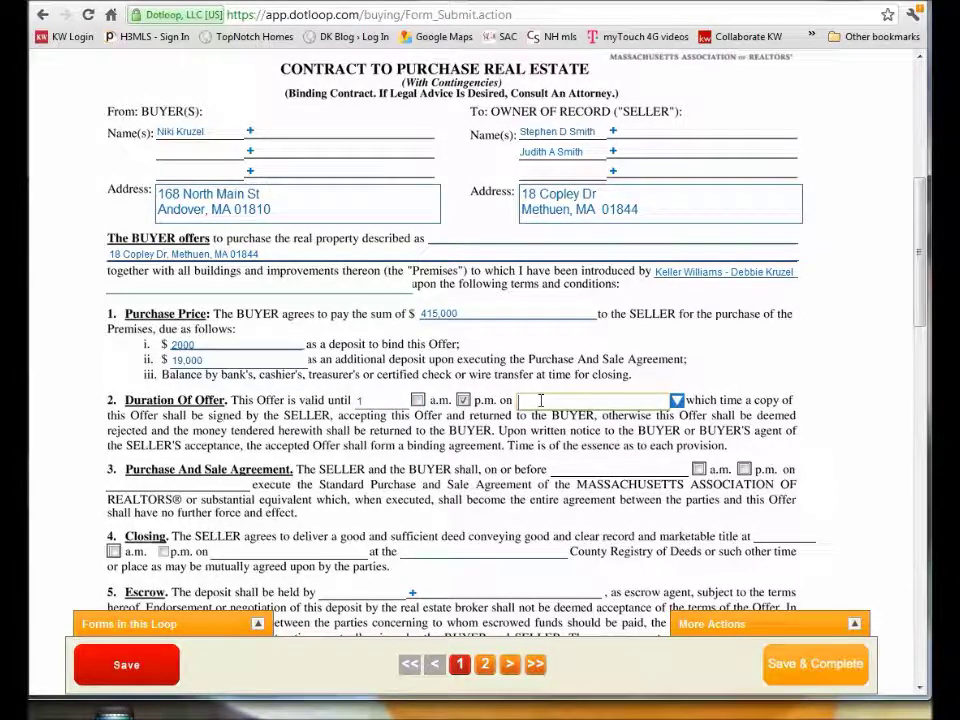
{"action": "type", "text": "M"}
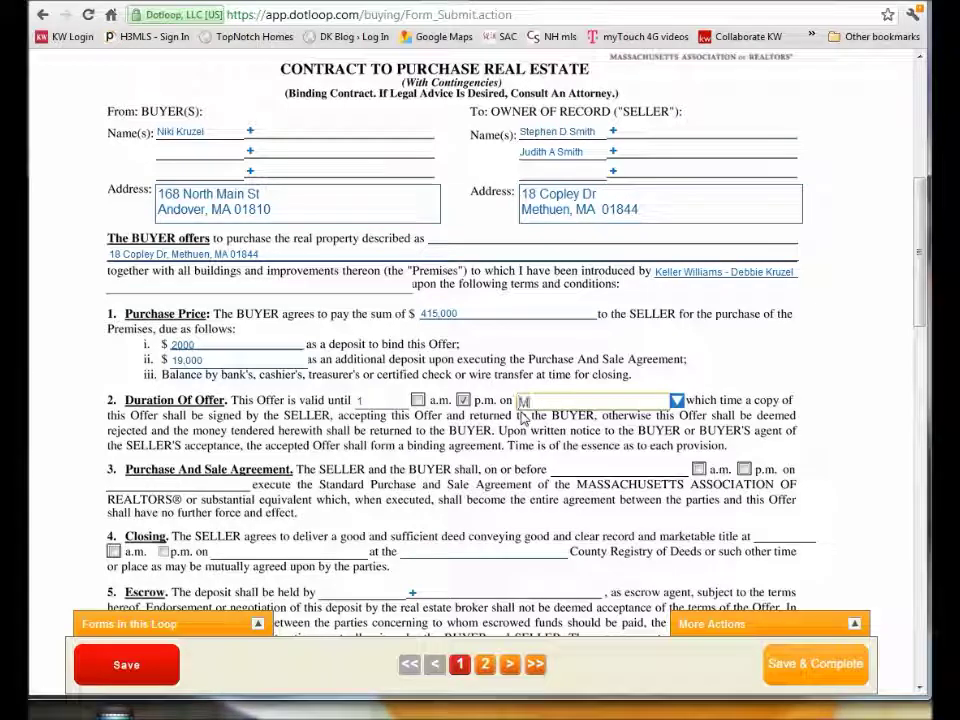
{"action": "type", "text": "ay 25, 2012"}
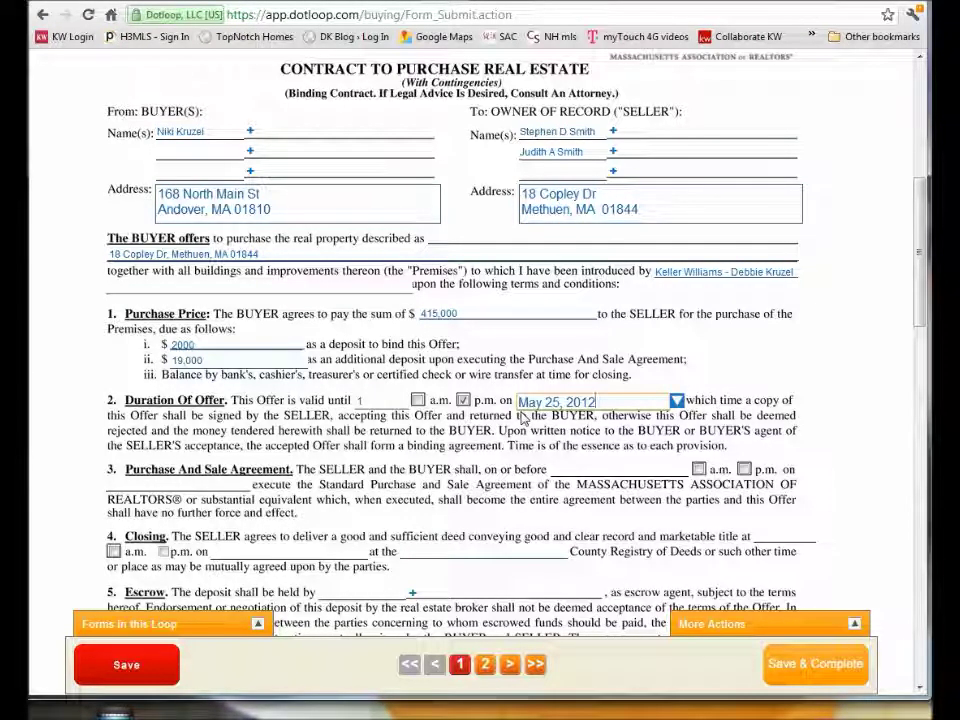
{"action": "key", "text": "Tab"}
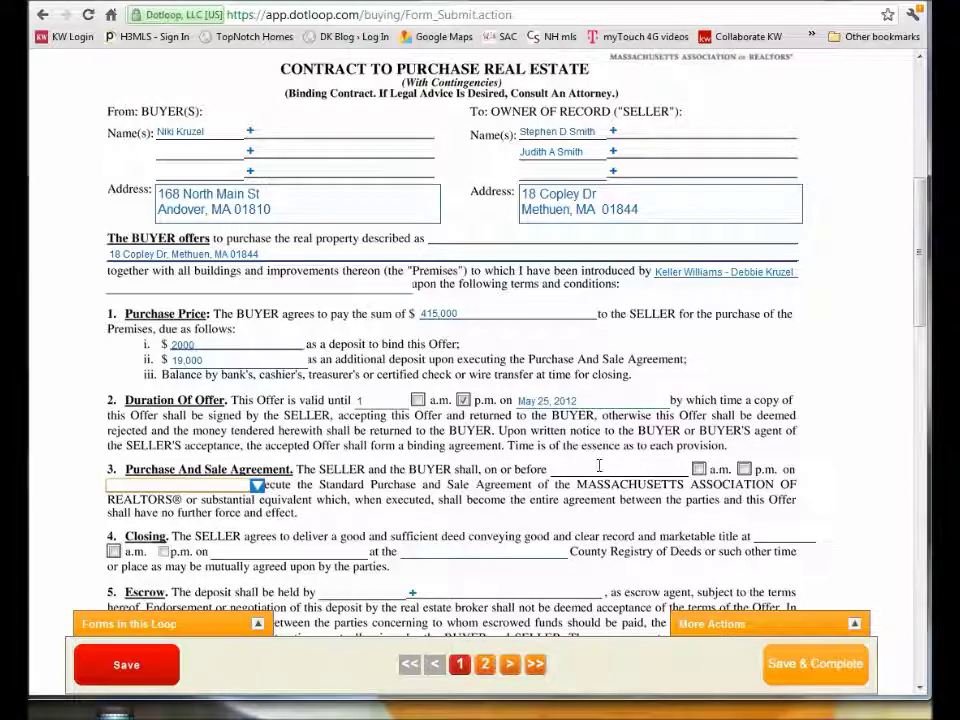
Set the purchase and sale agreement deadline to p.m. on June 5, 2012.
{"action": "left_click", "coordinate": [597, 467]}
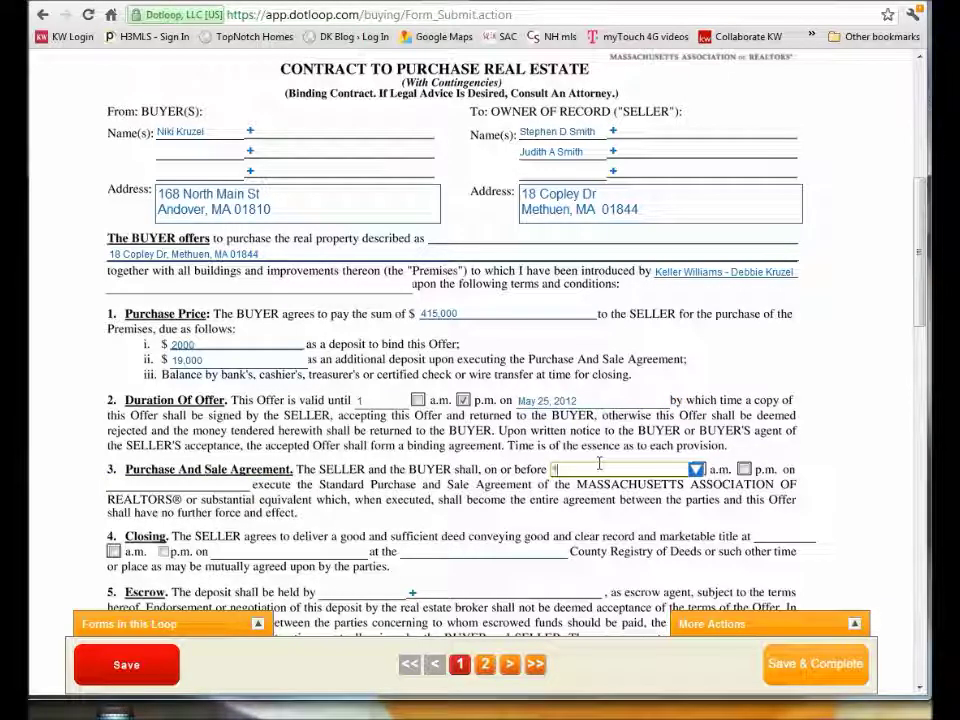
{"action": "left_click", "coordinate": [196, 484]}
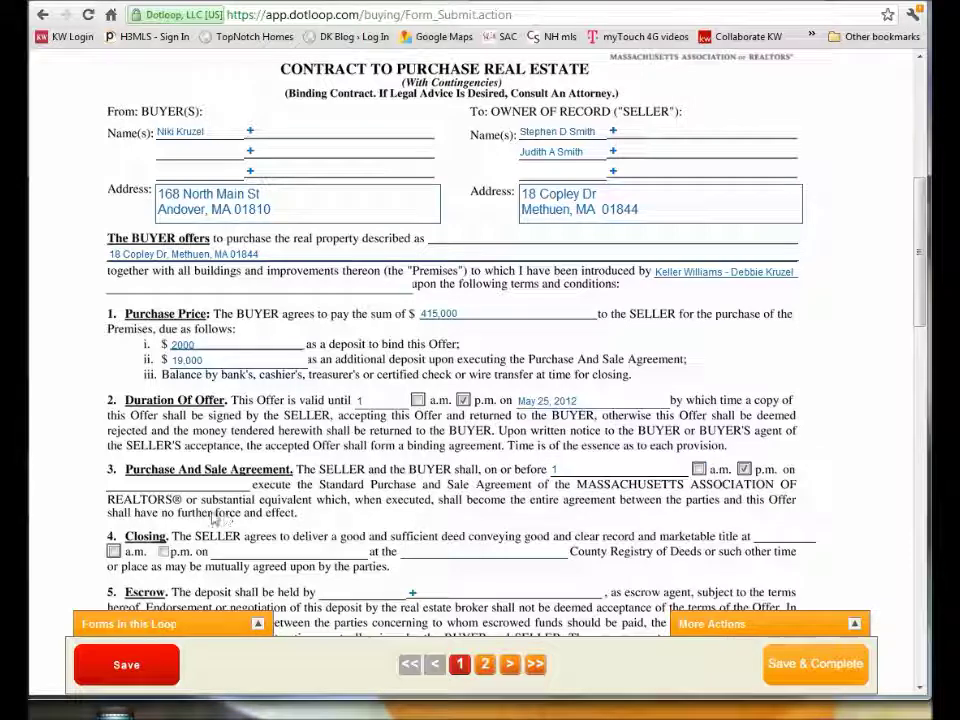
{"action": "type", "text": "June 5, 2012"}
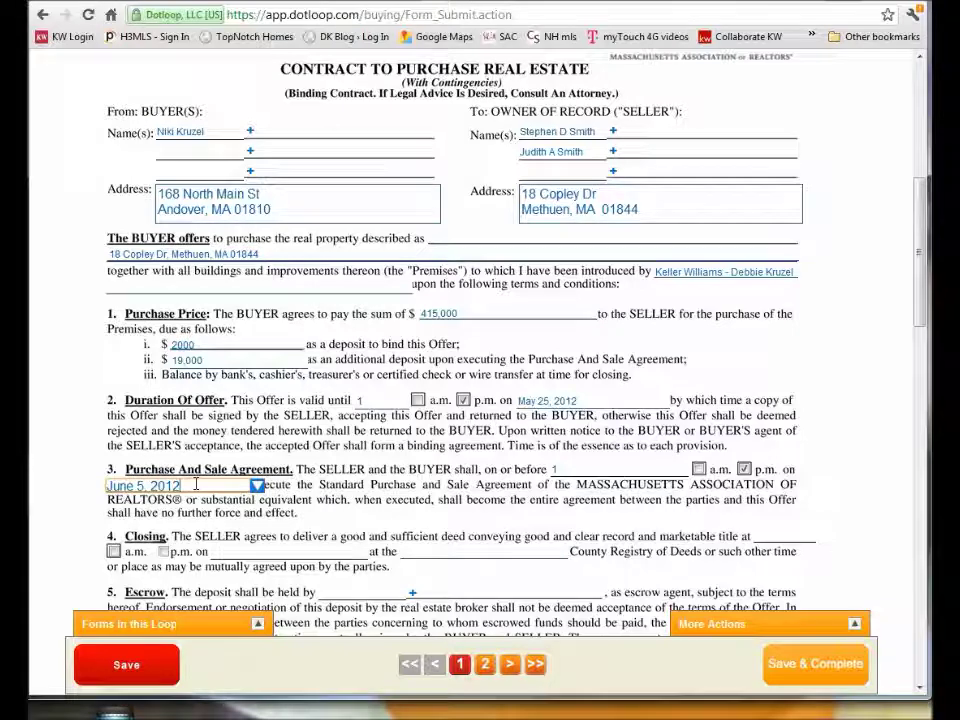
{"action": "key", "text": "Tab"}
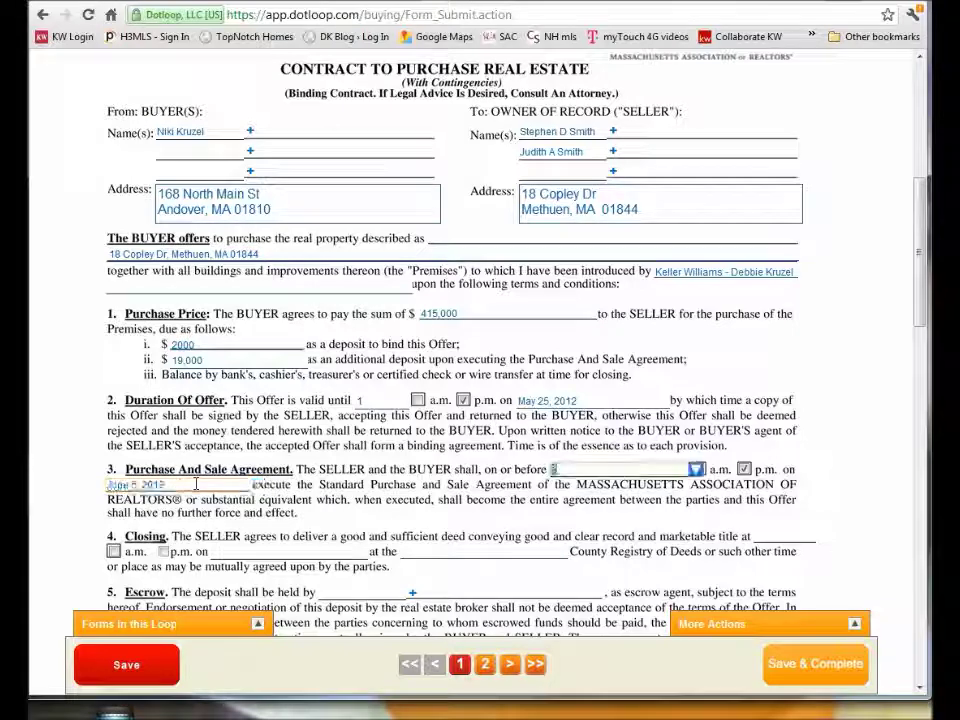
{"action": "key", "text": "Tab"}
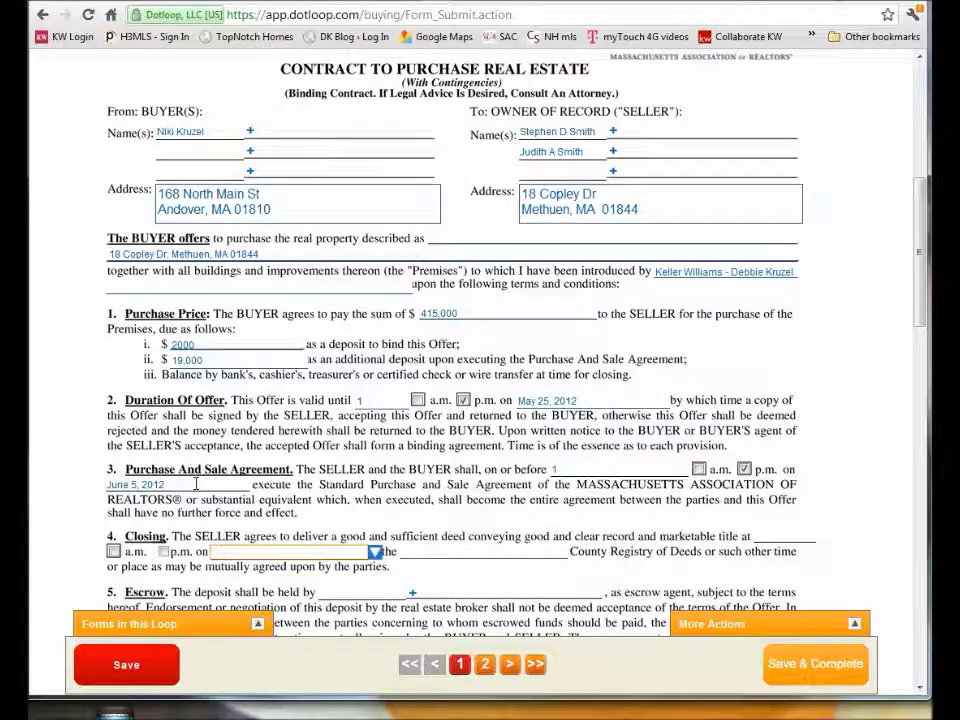
Set closing at 11 a.m. on June 29, 2012 at the Essex County Registry of Deeds.
{"action": "left_click", "coordinate": [778, 538]}
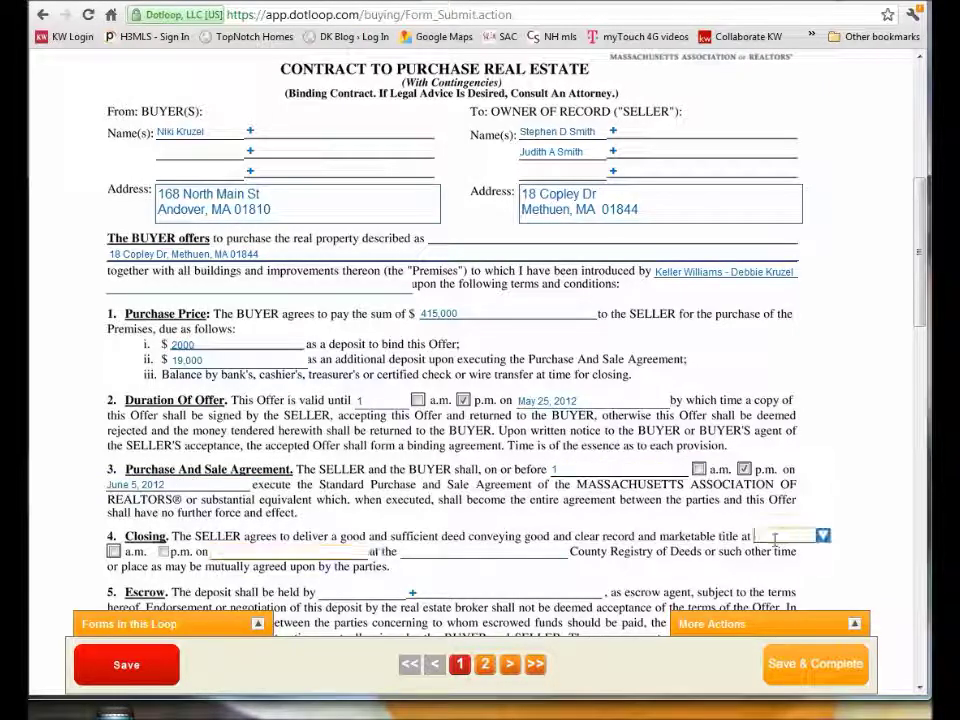
{"action": "type", "text": "11"}
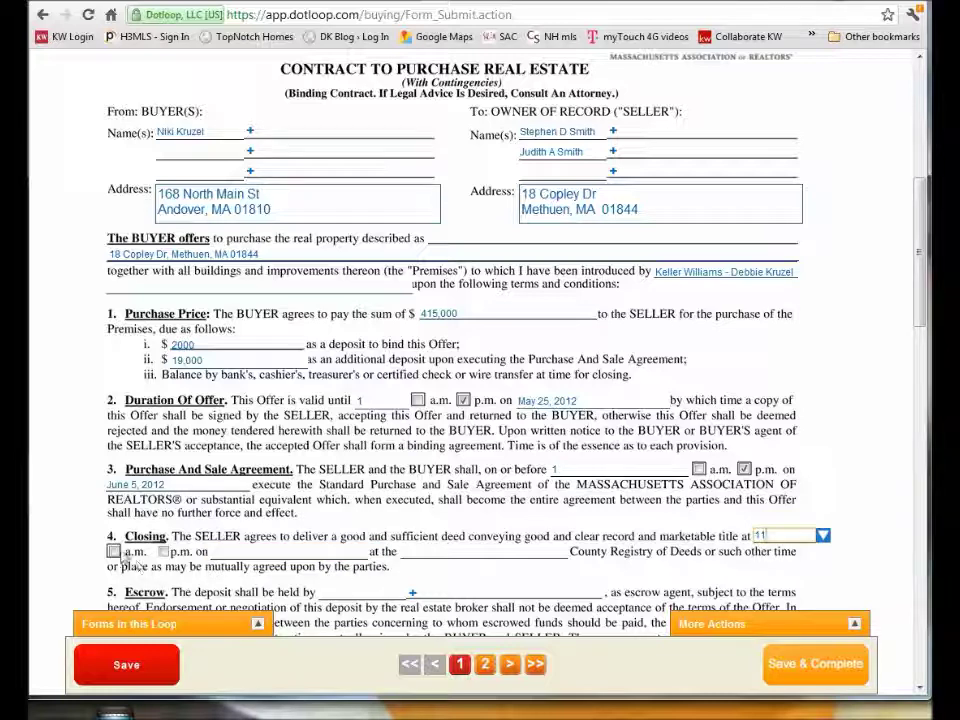
{"action": "left_click", "coordinate": [113, 551]}
{"action": "left_click", "coordinate": [226, 551]}
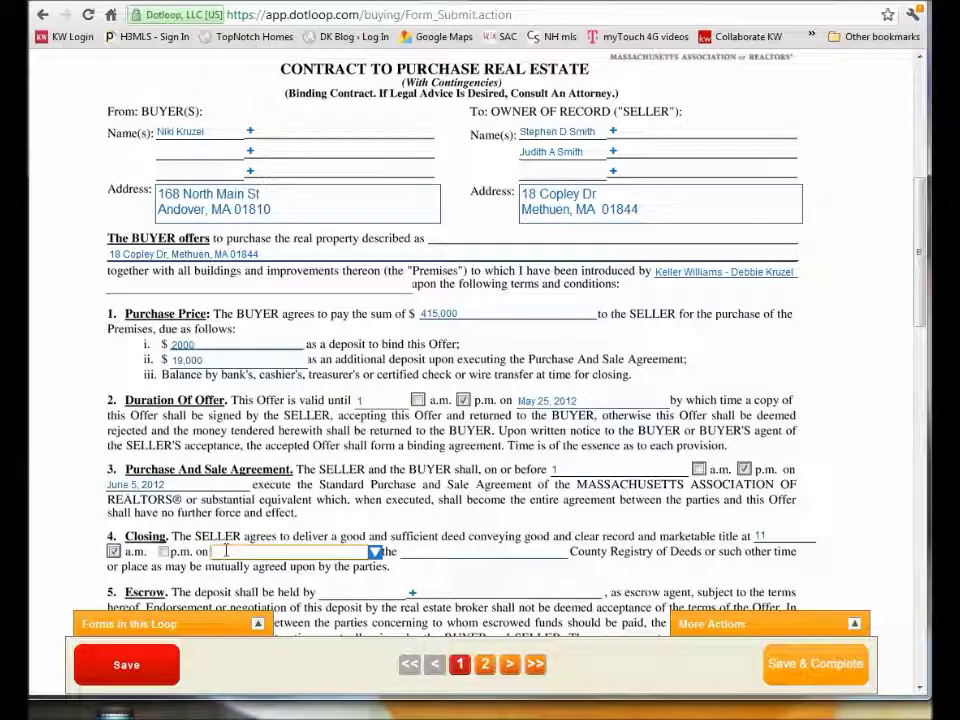
{"action": "type", "text": "June 2"}
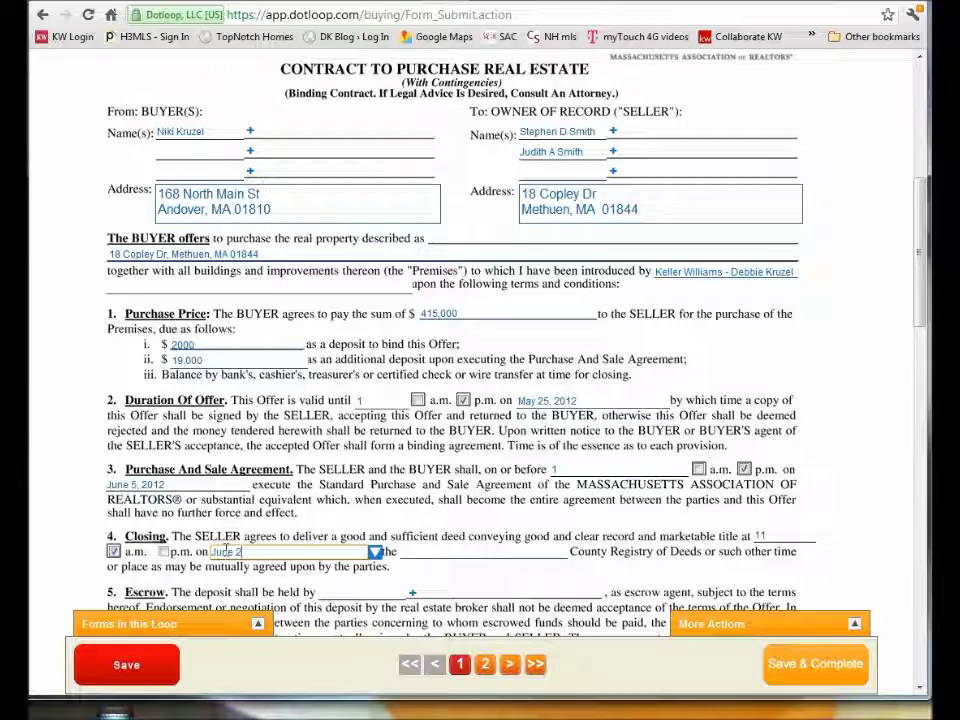
{"action": "type", "text": "9, 2012"}
{"action": "key", "text": "Tab"}
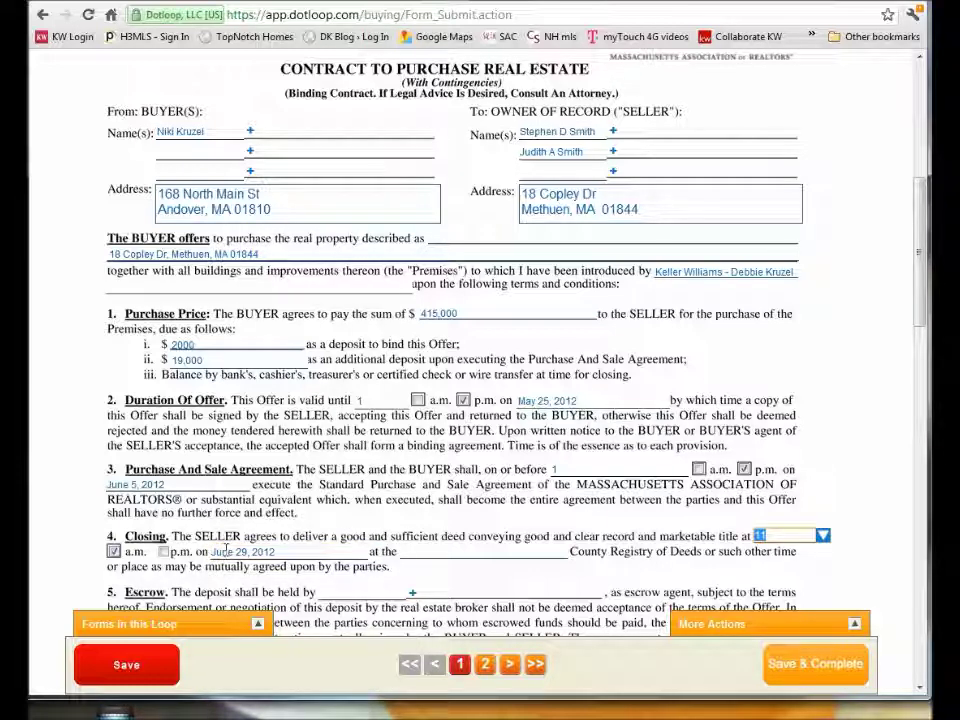
{"action": "left_click", "coordinate": [434, 551]}
{"action": "type", "text": "Essex"}
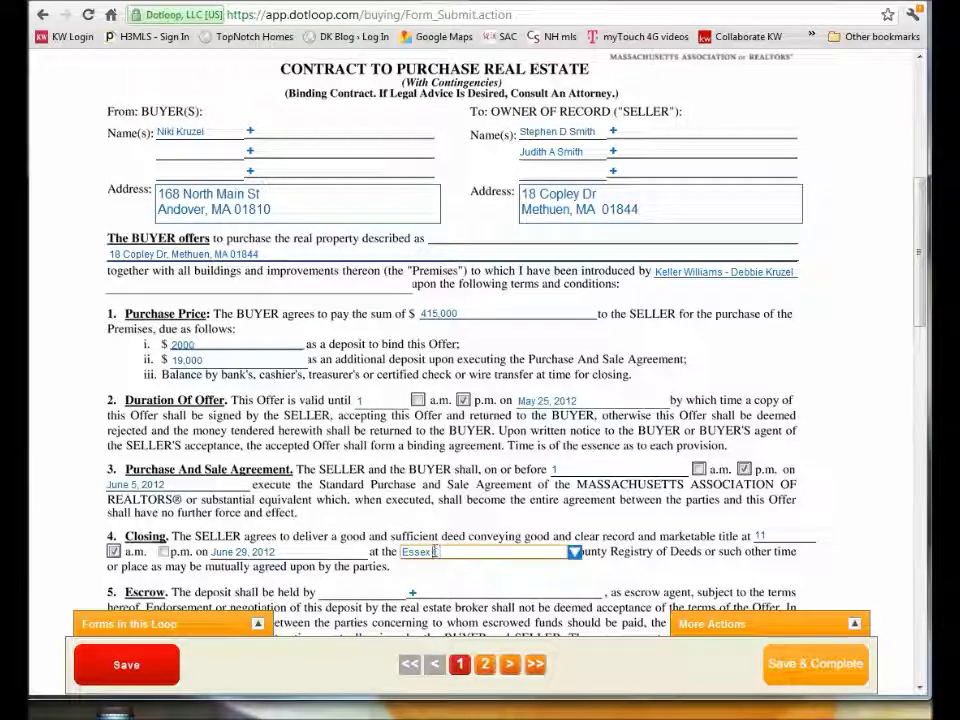
Name REMax as the escrow agent holding the deposit.
{"action": "scroll", "coordinate": [334, 545], "scroll_direction": "down", "scroll_amount": 1}
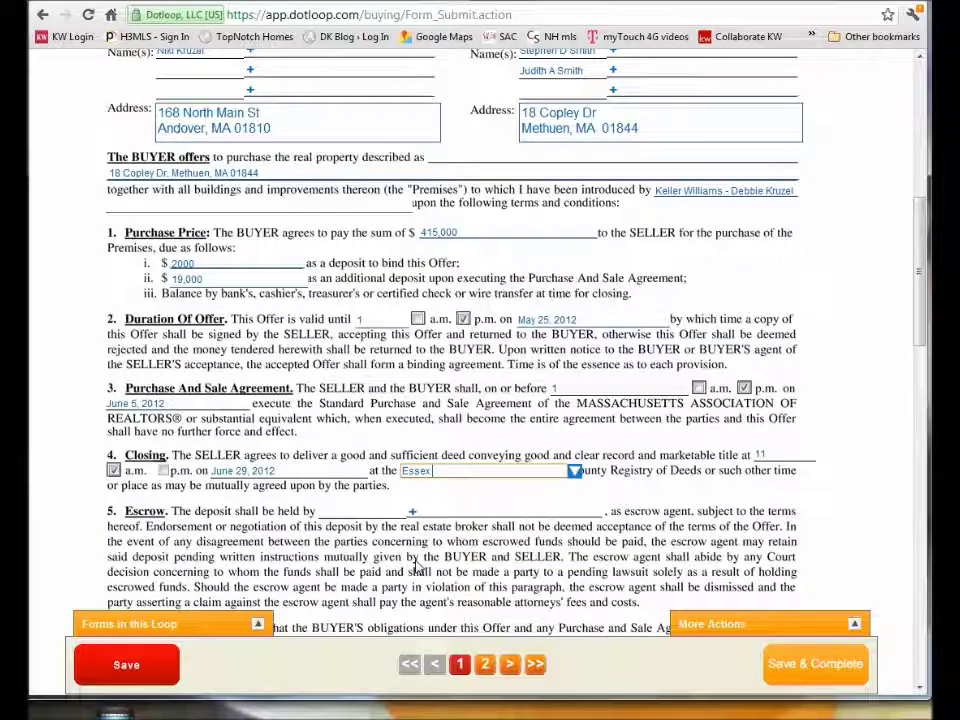
{"action": "left_click", "coordinate": [336, 511]}
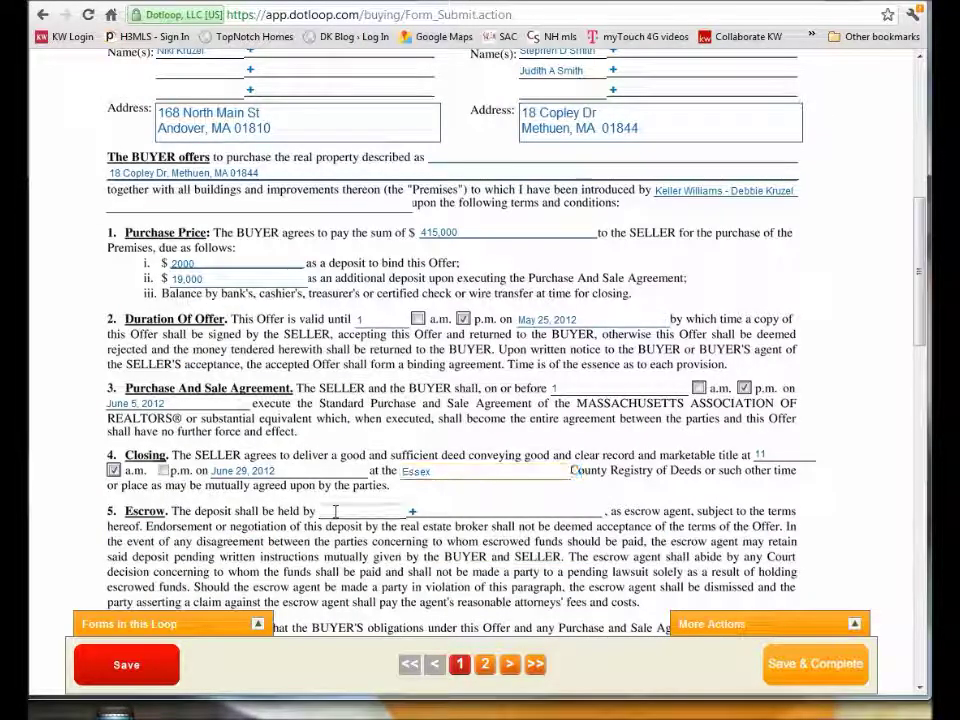
{"action": "type", "text": "REMax"}
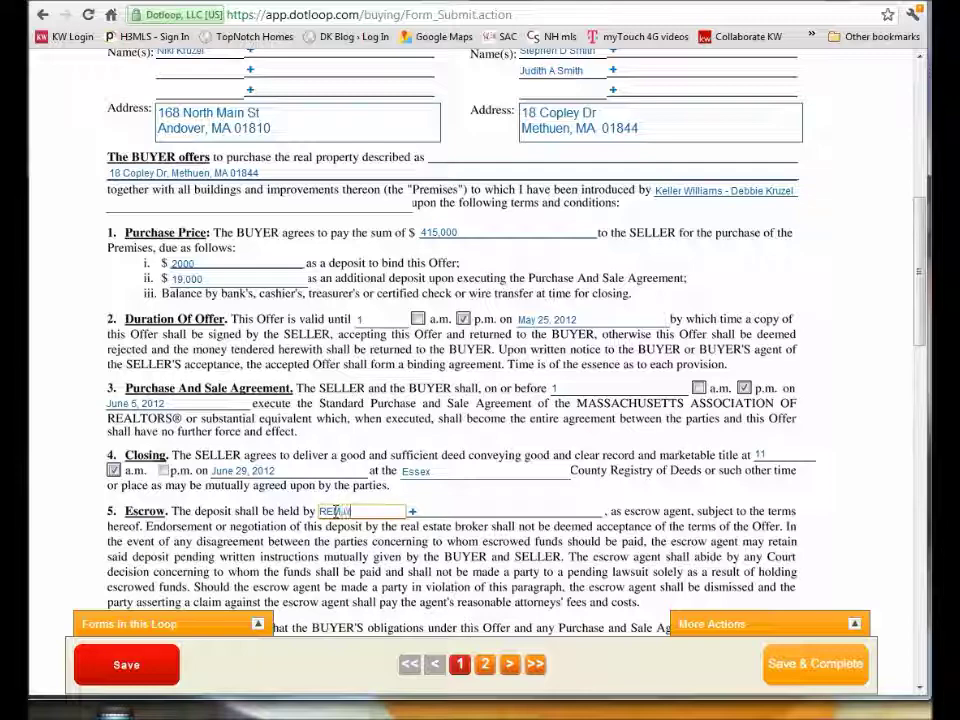
{"action": "scroll", "coordinate": [317, 525], "scroll_direction": "down", "scroll_amount": 5}
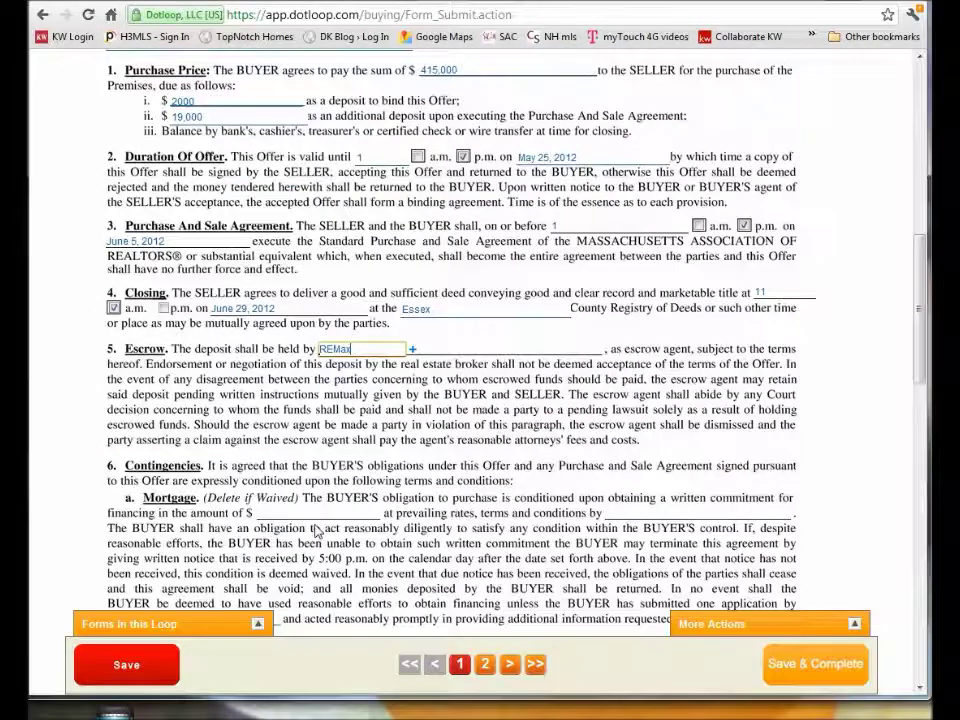
Fill the mortgage contingency: 373,500 amount, commitment by June 20, 2012, application by June 6, 2012.
{"action": "left_click", "coordinate": [281, 430]}
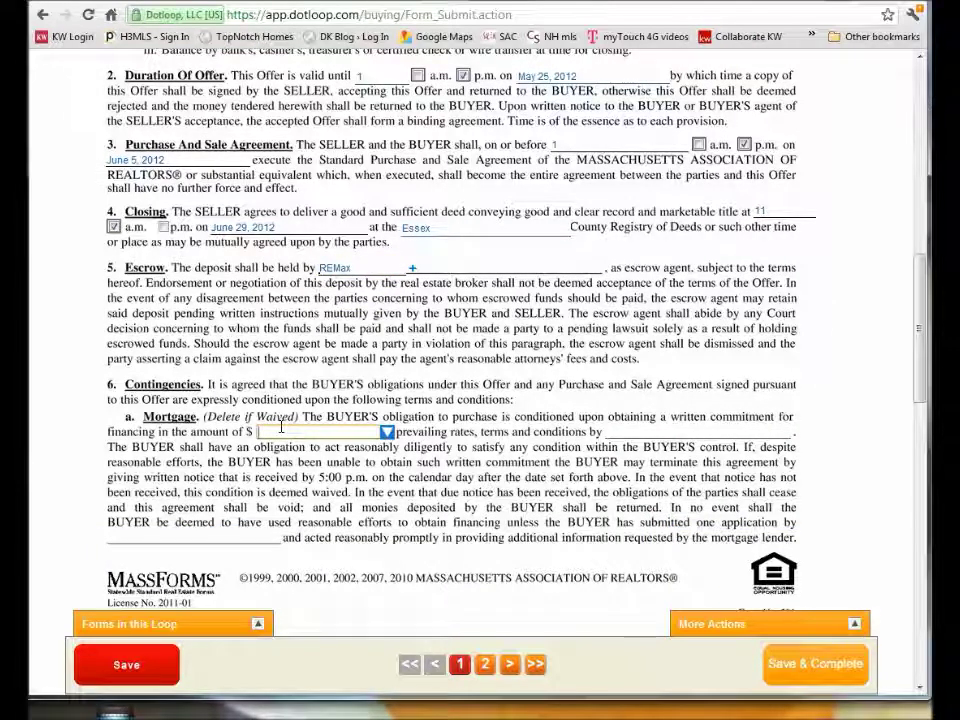
{"action": "type", "text": "375,000"}
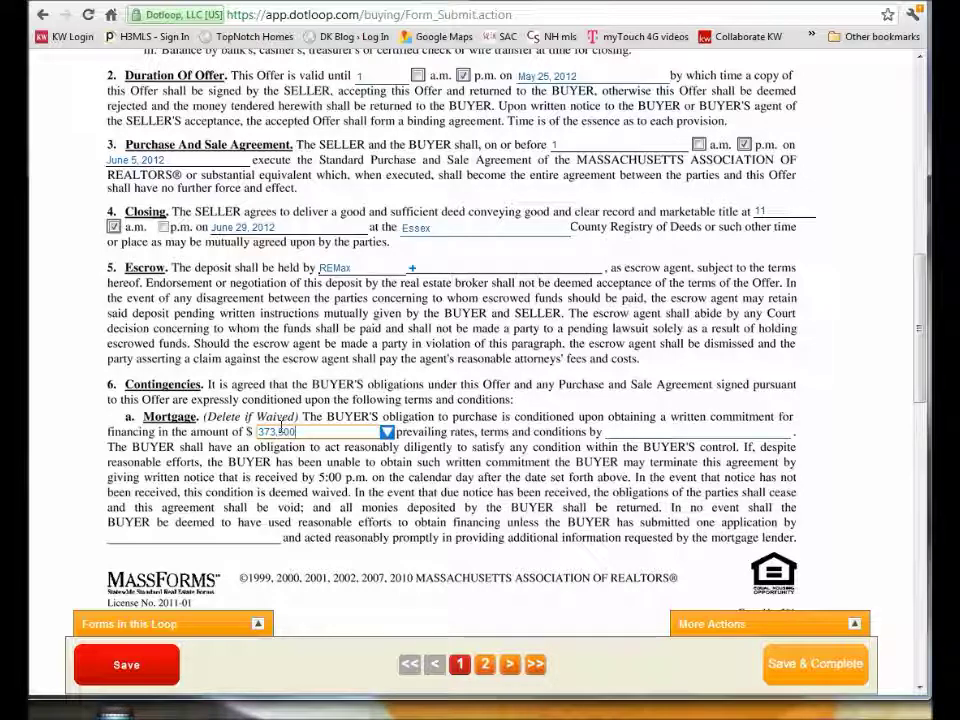
{"action": "key", "text": "Tab"}
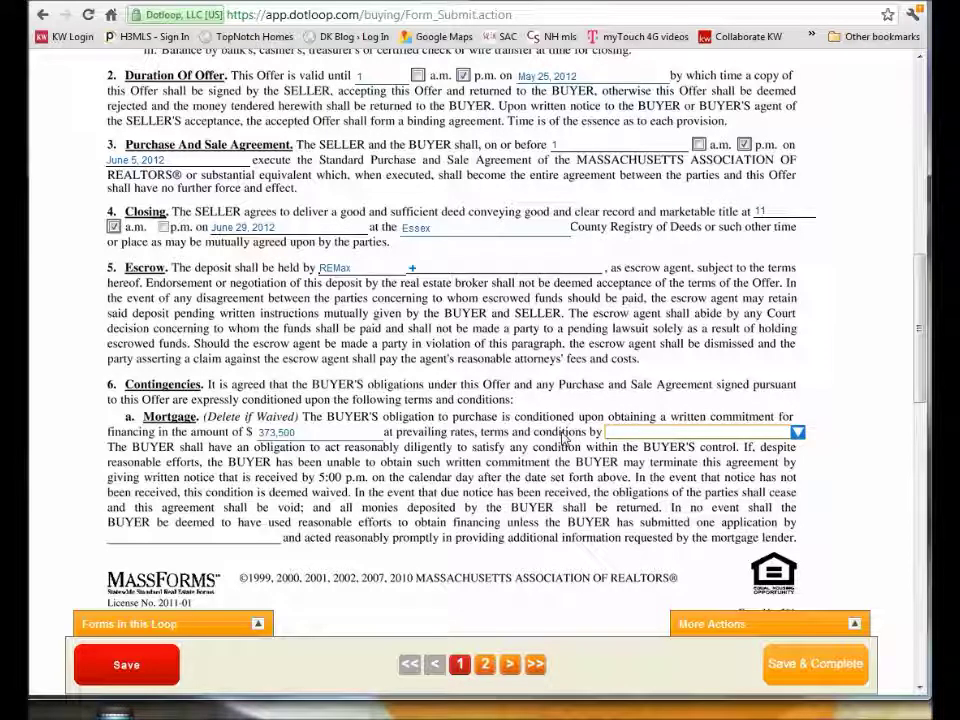
{"action": "type", "text": "June 20, 2012"}
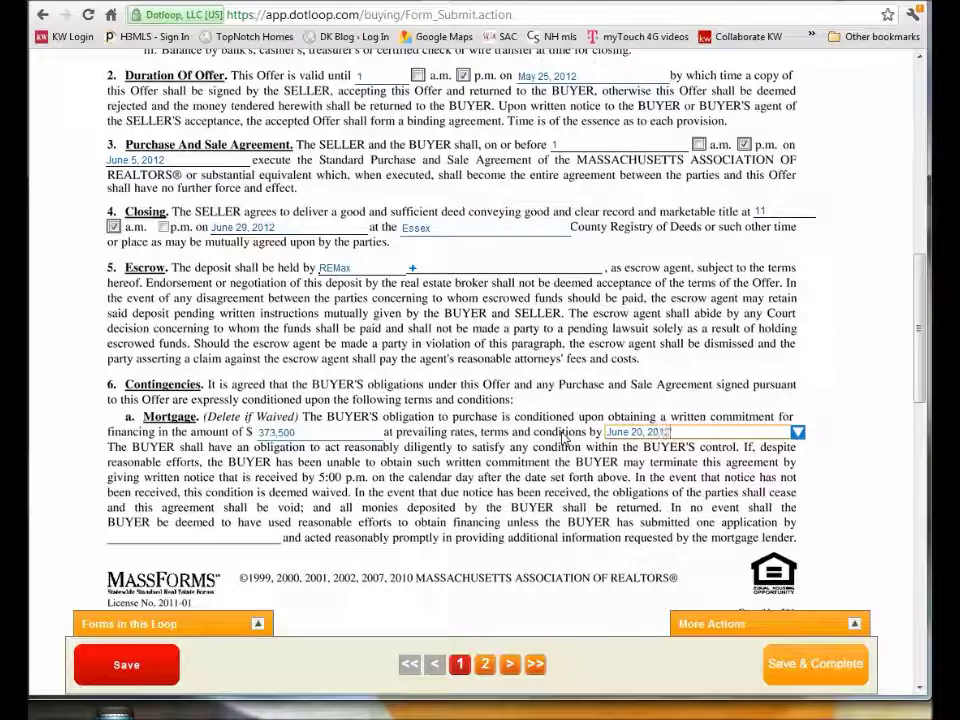
{"action": "key", "text": "Tab"}
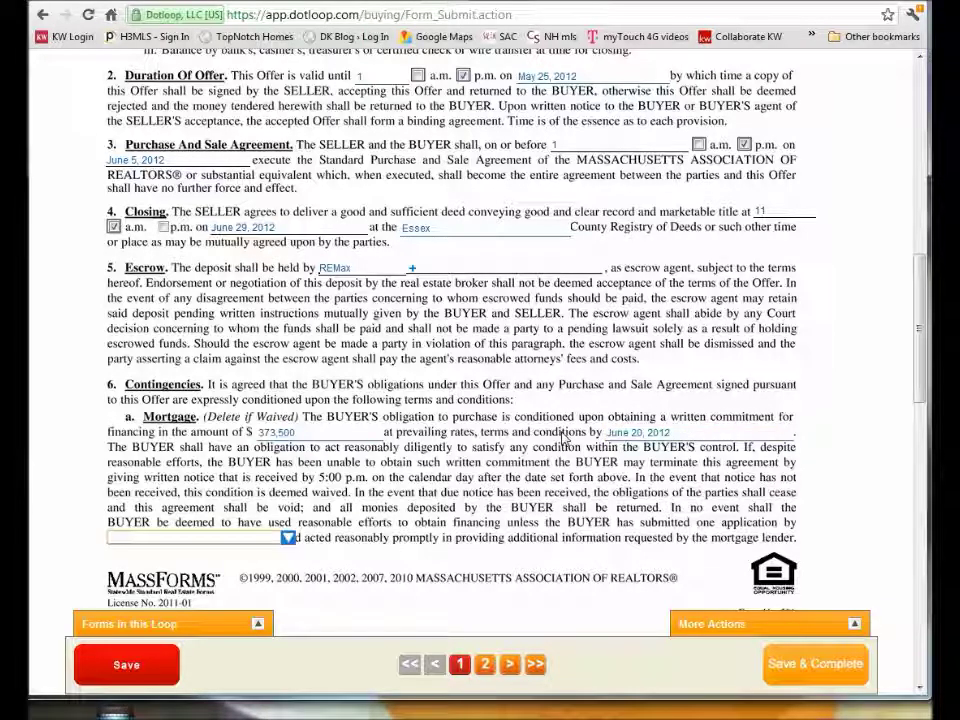
{"action": "type", "text": "June 6, 2012"}
Set the inspection period to 9 days.
{"action": "key", "text": "Tab"}
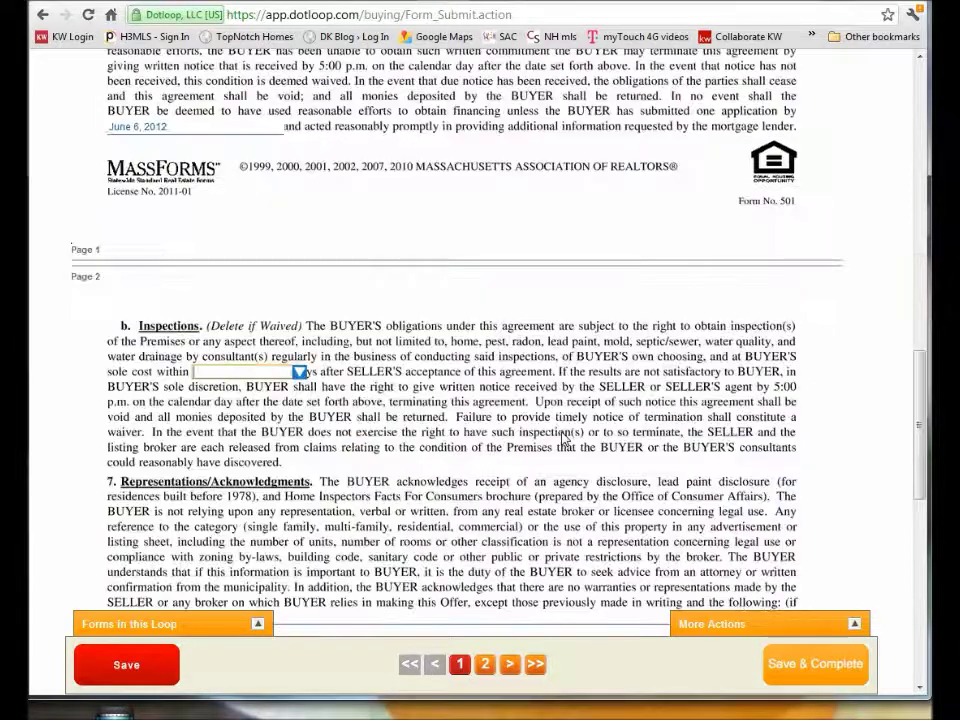
{"action": "type", "text": "9"}
{"action": "left_click", "coordinate": [331, 613]}
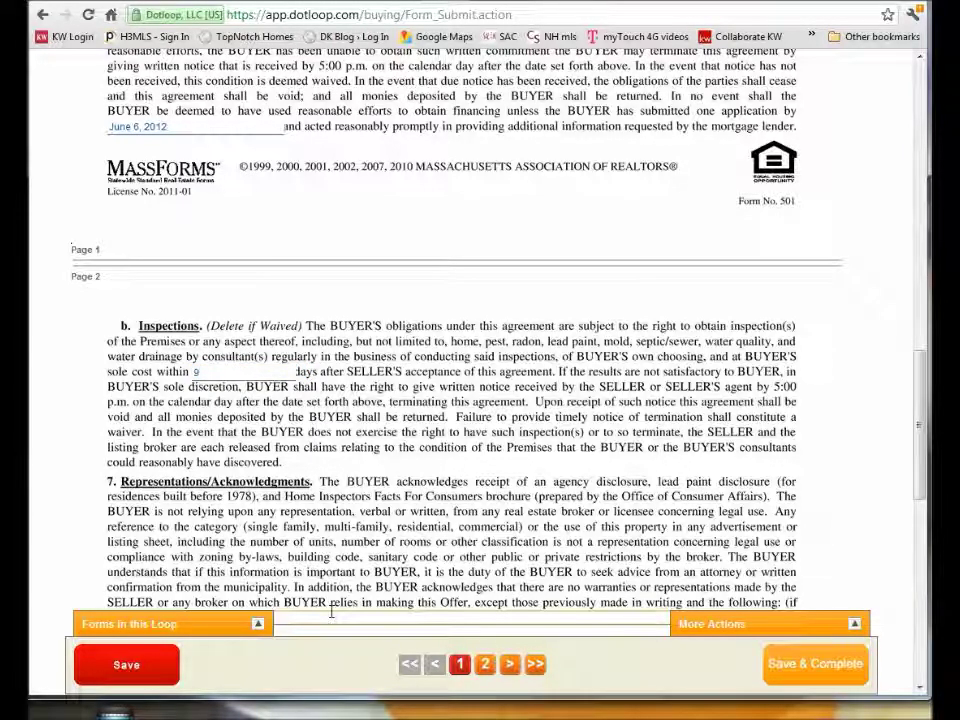
Add terms: property to appraise at or above purchase price; dining room chandelier remains.
{"action": "scroll", "coordinate": [356, 611], "scroll_direction": "down", "scroll_amount": 3}
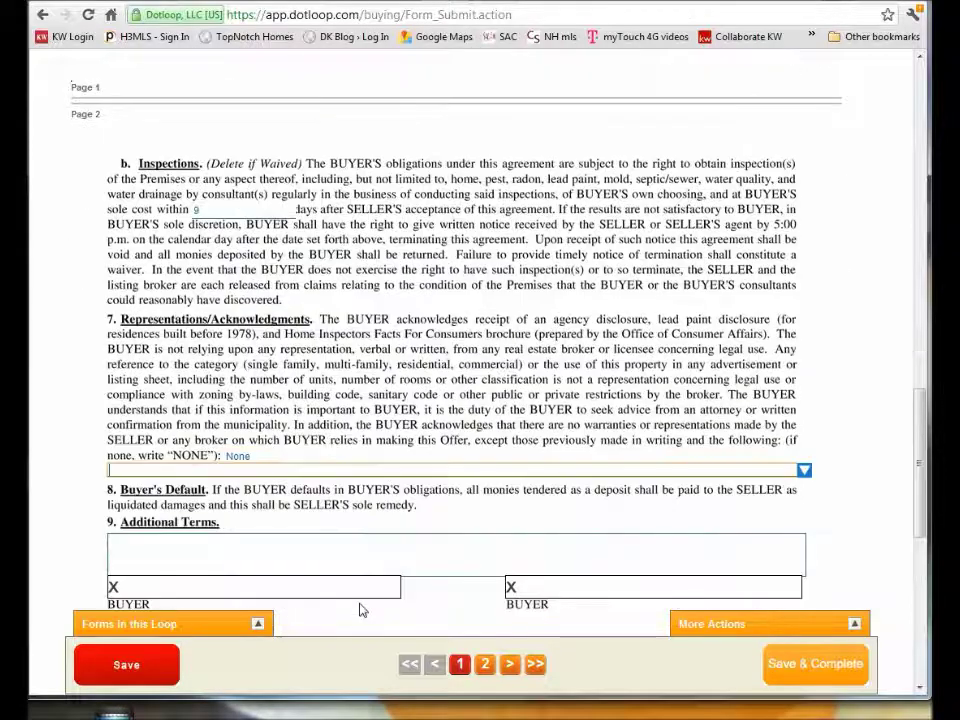
{"action": "left_click", "coordinate": [211, 541]}
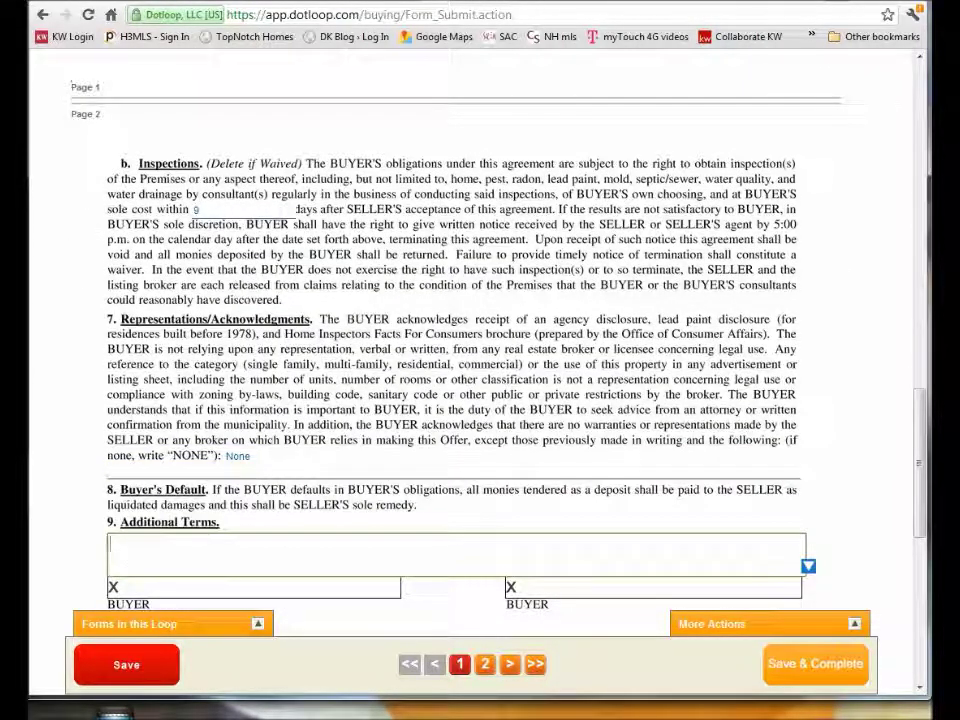
{"action": "left_click", "coordinate": [137, 543]}
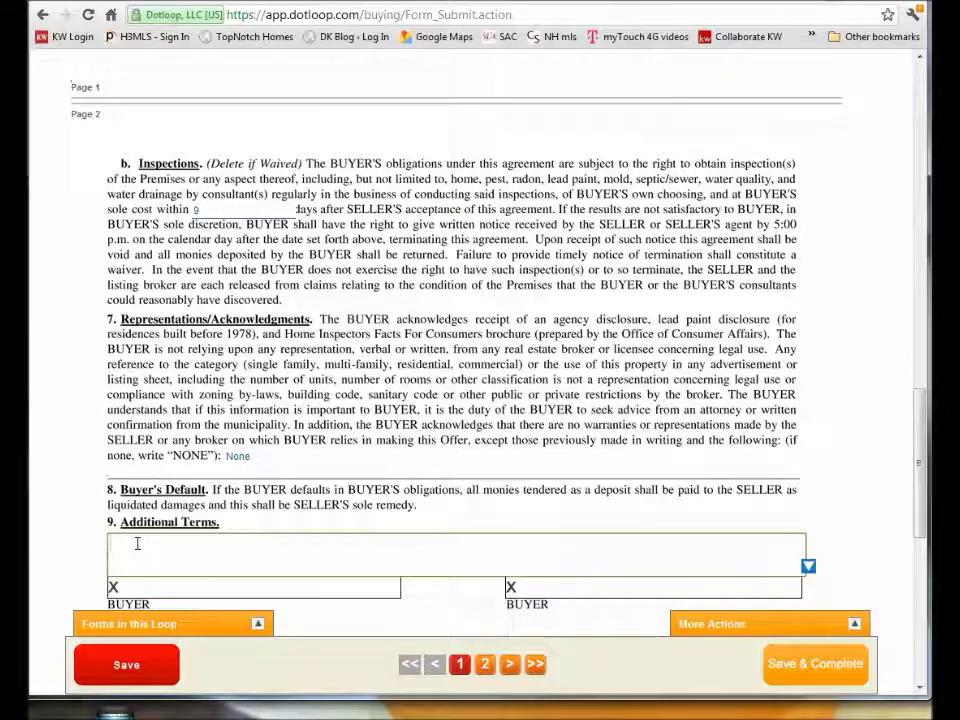
{"action": "type", "text": "Property"}
{"action": "type", "text": " to apprai"}
{"action": "type", "text": "se are"}
{"action": "type", "text": " or above pur"}
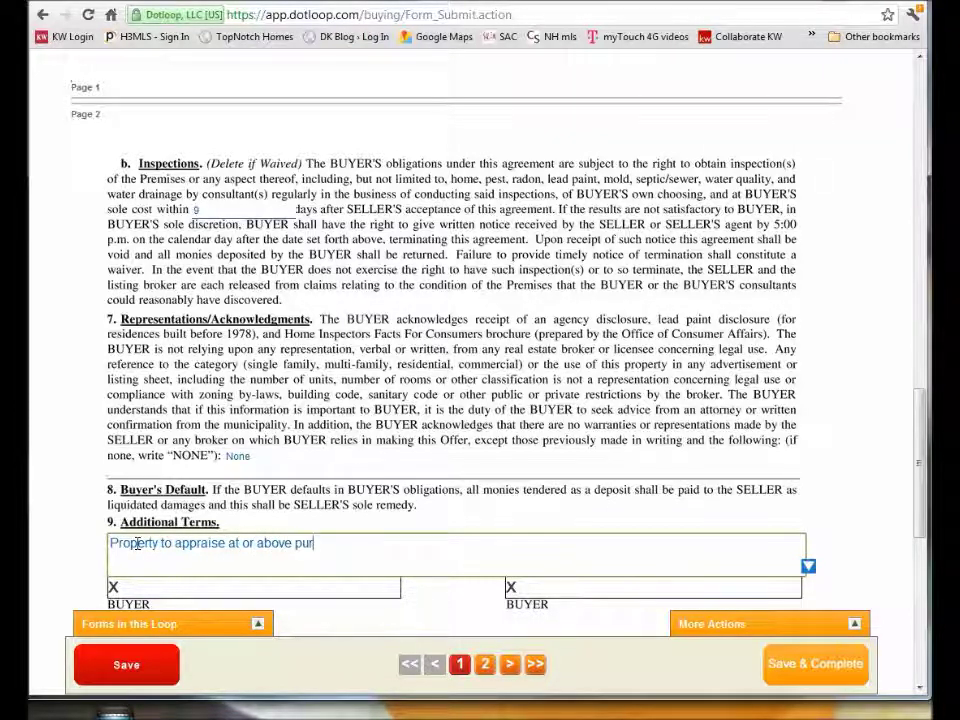
{"action": "type", "text": "chase price.  Chandelier to remain in dining room"}
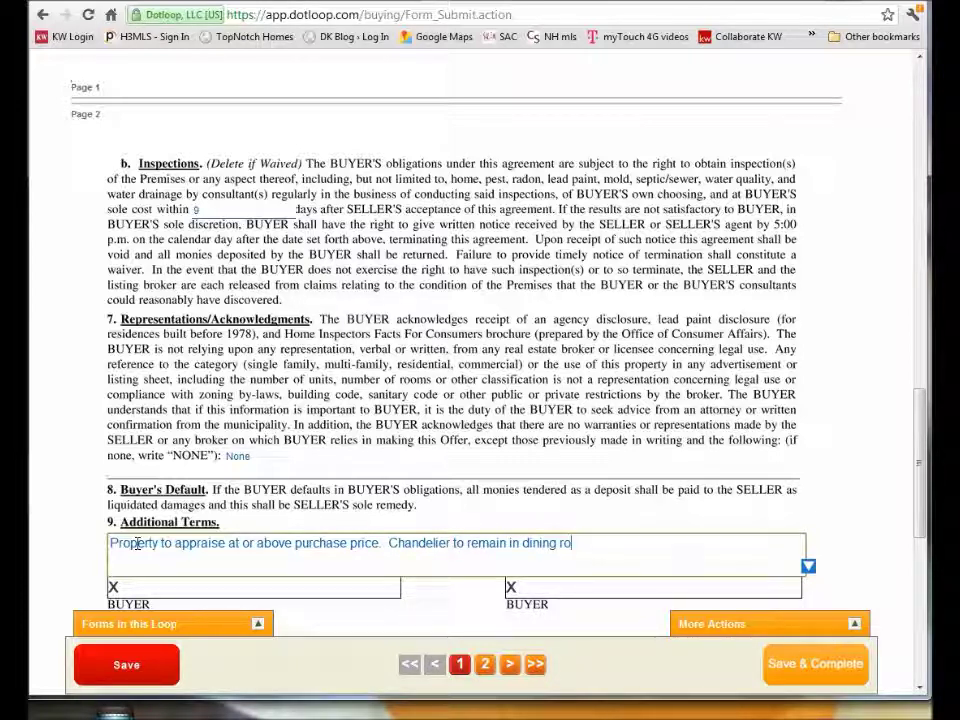
{"action": "scroll", "coordinate": [84, 490], "scroll_direction": "down", "scroll_amount": 3}
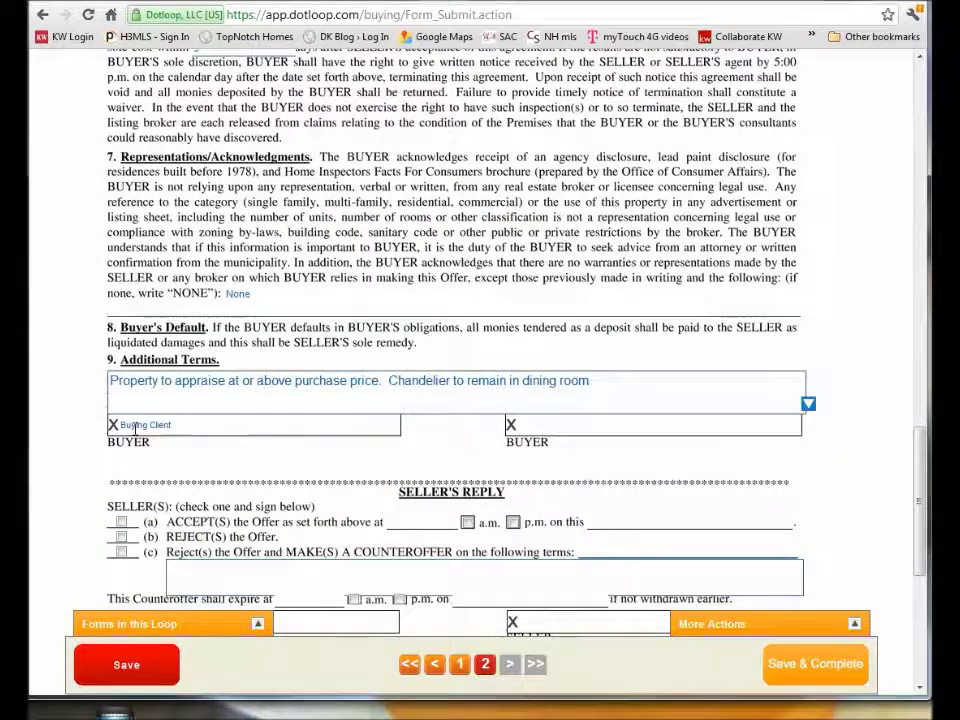
Assign the first buyer signature line to the Buying Client.
{"action": "left_click", "coordinate": [125, 428]}
{"action": "left_click", "coordinate": [117, 449]}
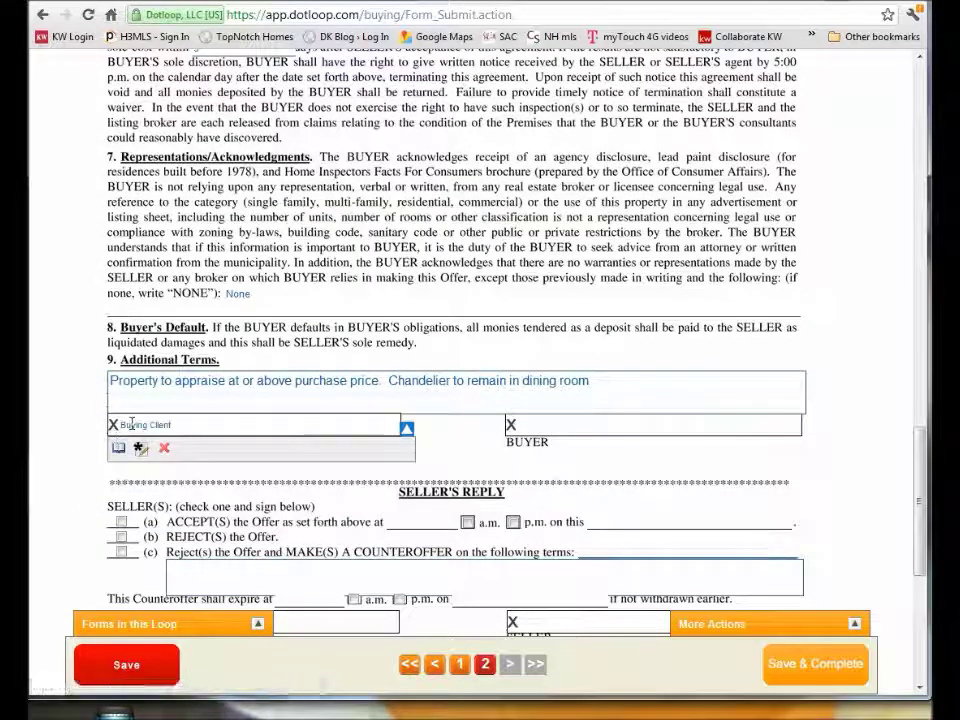
{"action": "scroll", "coordinate": [84, 460], "scroll_direction": "down", "scroll_amount": 6}
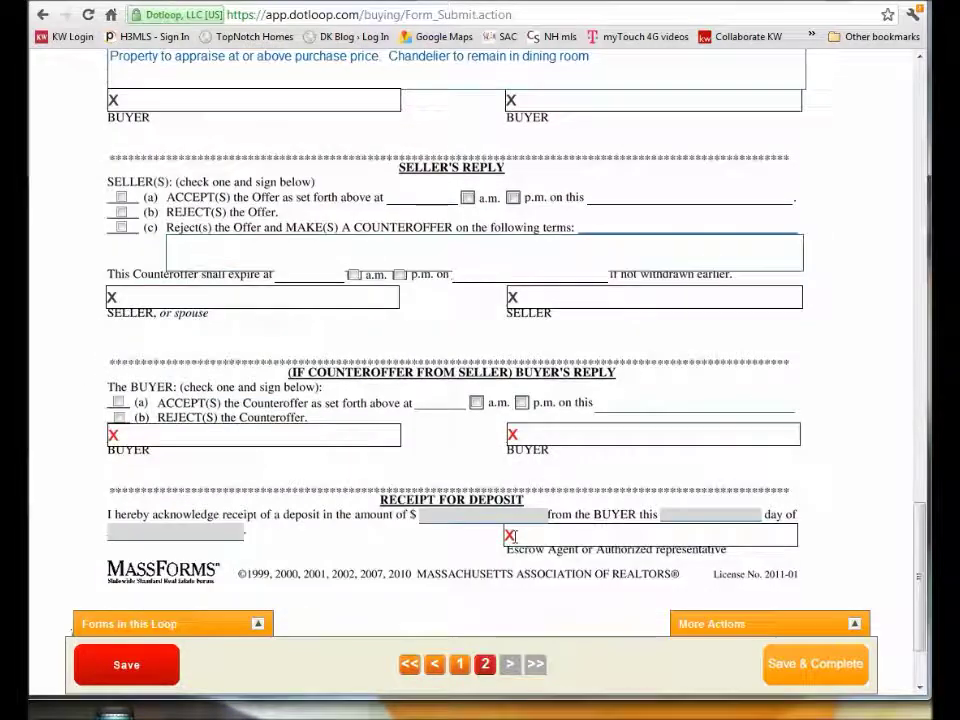
Assign the deposit receipt signature to the buyer's agent with their name, then Save & Complete.
{"action": "left_click", "coordinate": [513, 537]}
{"action": "scroll", "coordinate": [513, 537], "scroll_direction": "down", "scroll_amount": 3}
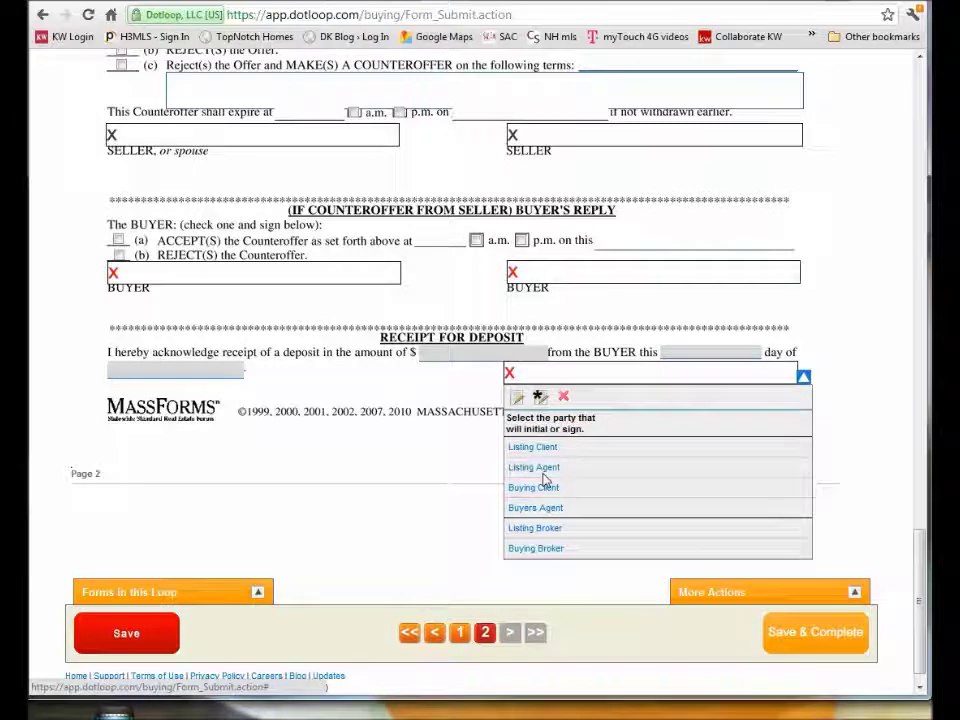
{"action": "left_click", "coordinate": [546, 510]}
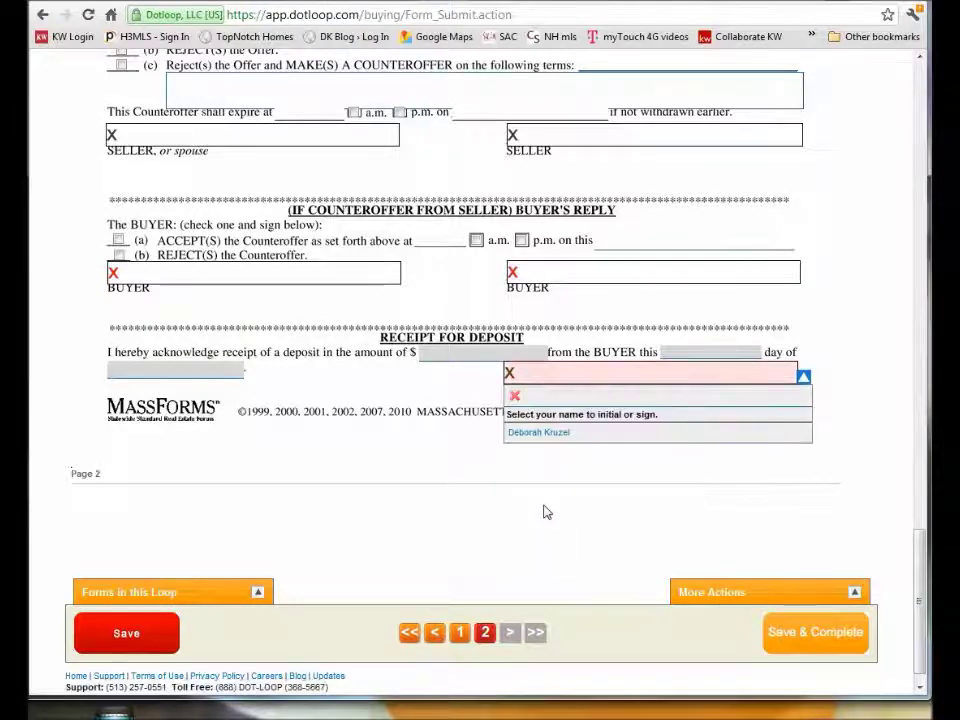
{"action": "left_click", "coordinate": [547, 435]}
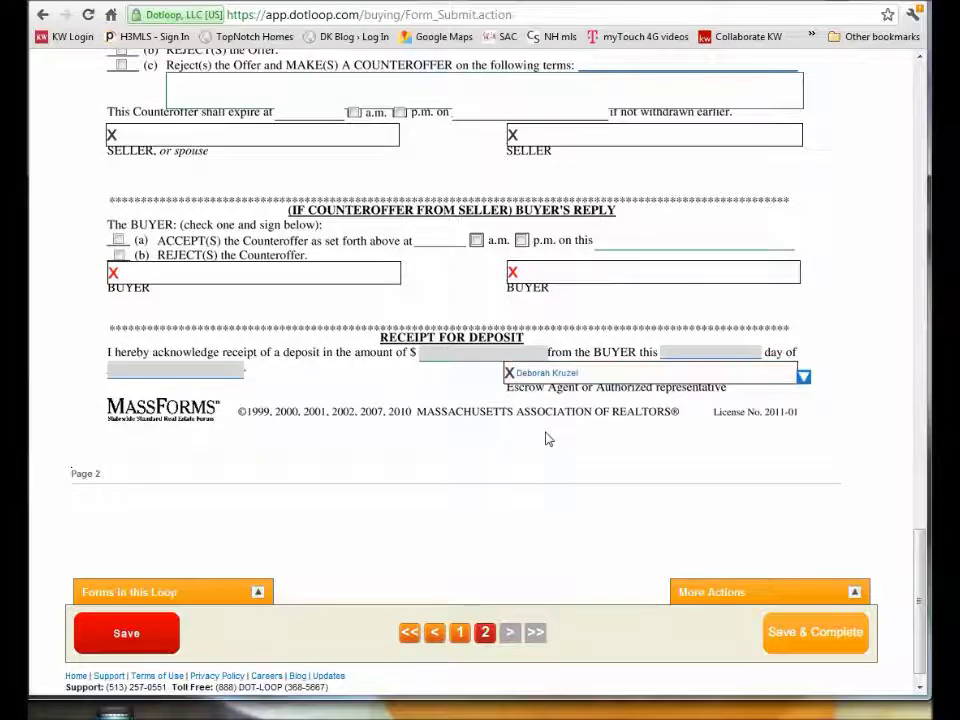
{"action": "left_click", "coordinate": [799, 637]}
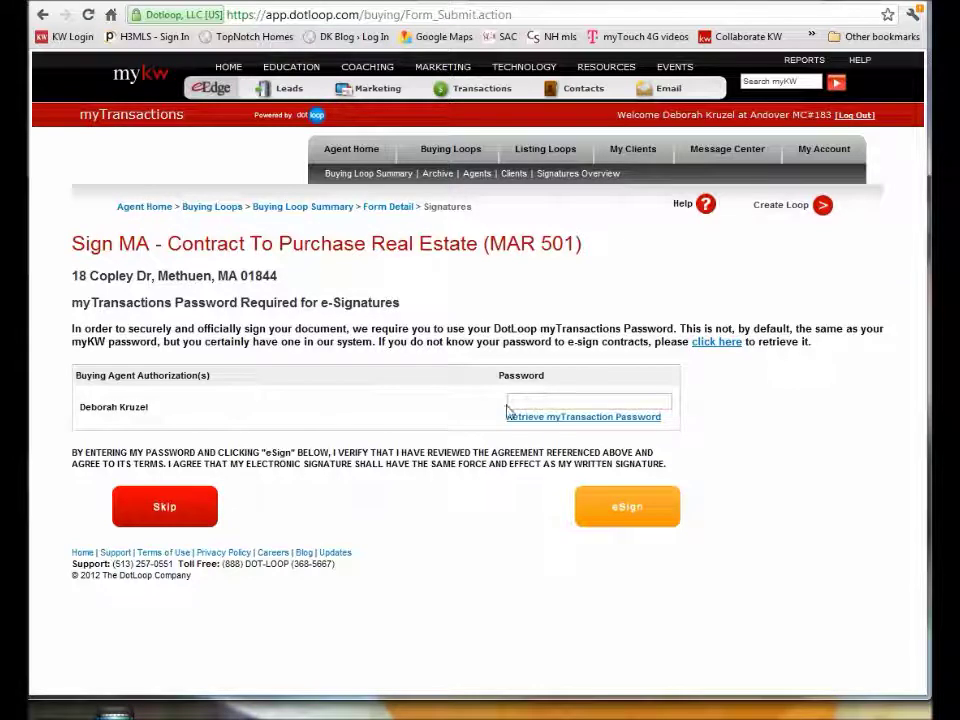
Enter the myTransactions password, eSign the MAR 501 contract, and return to the Buying Loop Summary.
{"action": "left_click", "coordinate": [513, 401]}
{"action": "type", "text": "***"}
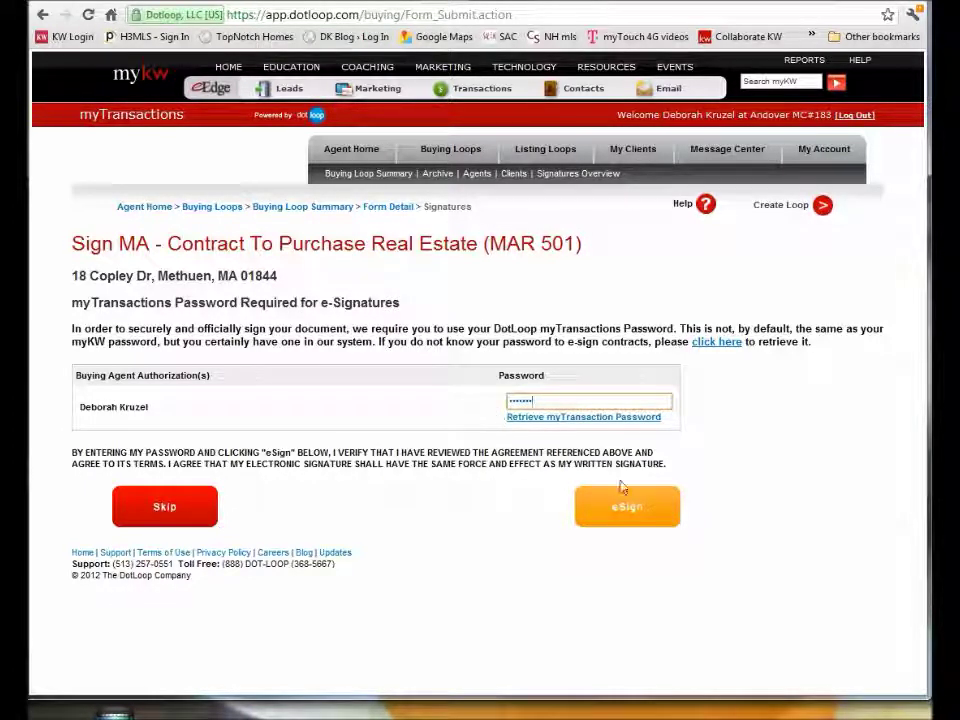
{"action": "left_click", "coordinate": [619, 515]}
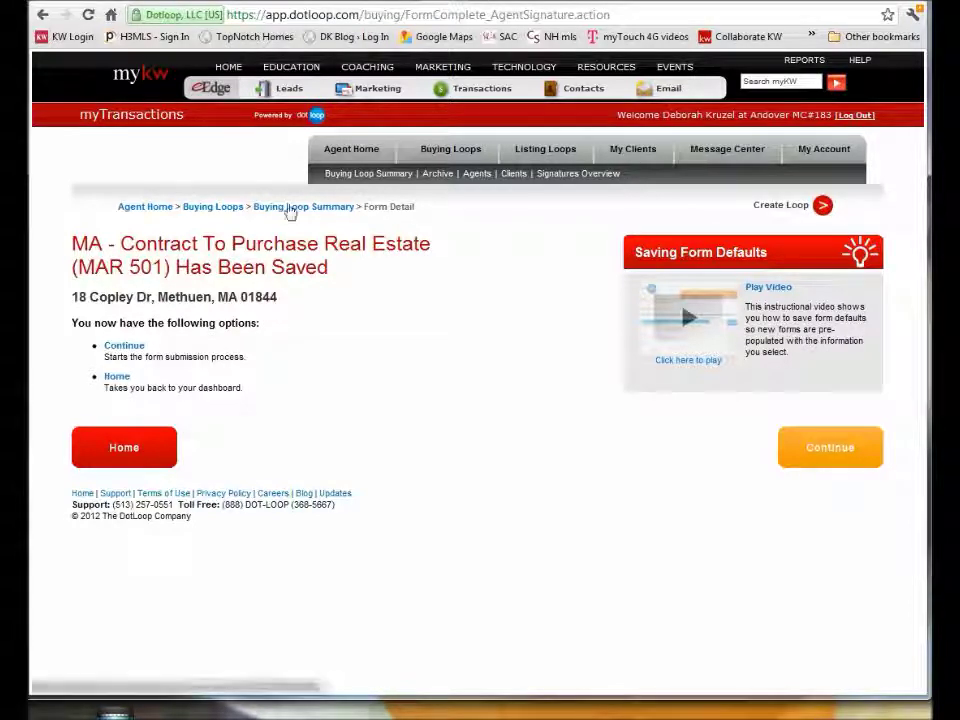
{"action": "left_click", "coordinate": [289, 208]}
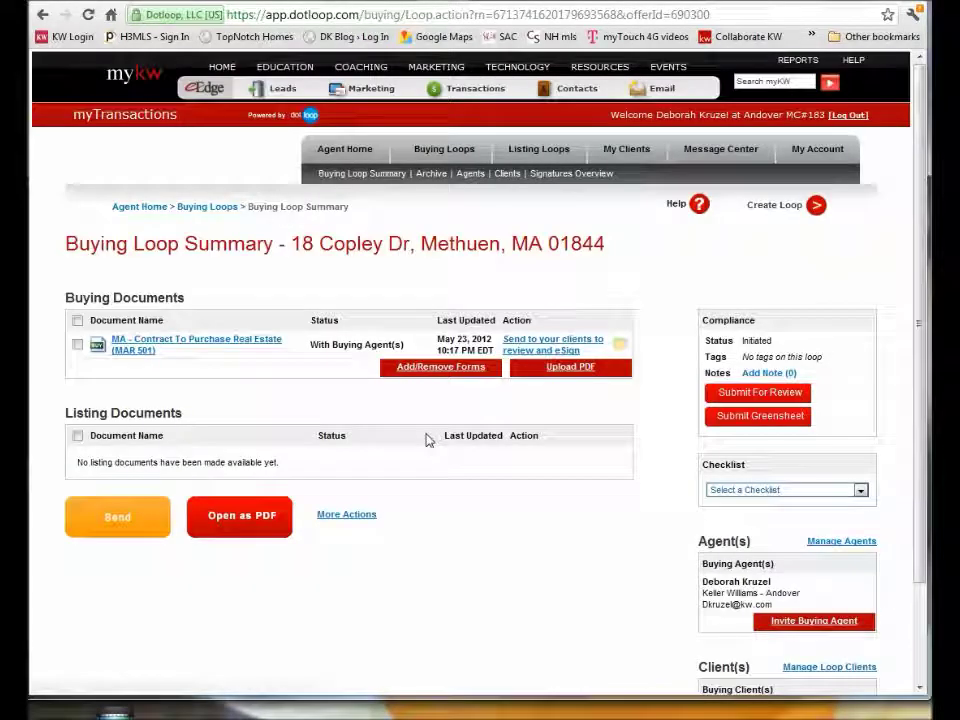
Enter ReMax as the escrow holder in section 5 of the MAR 501 contract and save it.
{"action": "left_click", "coordinate": [199, 343]}
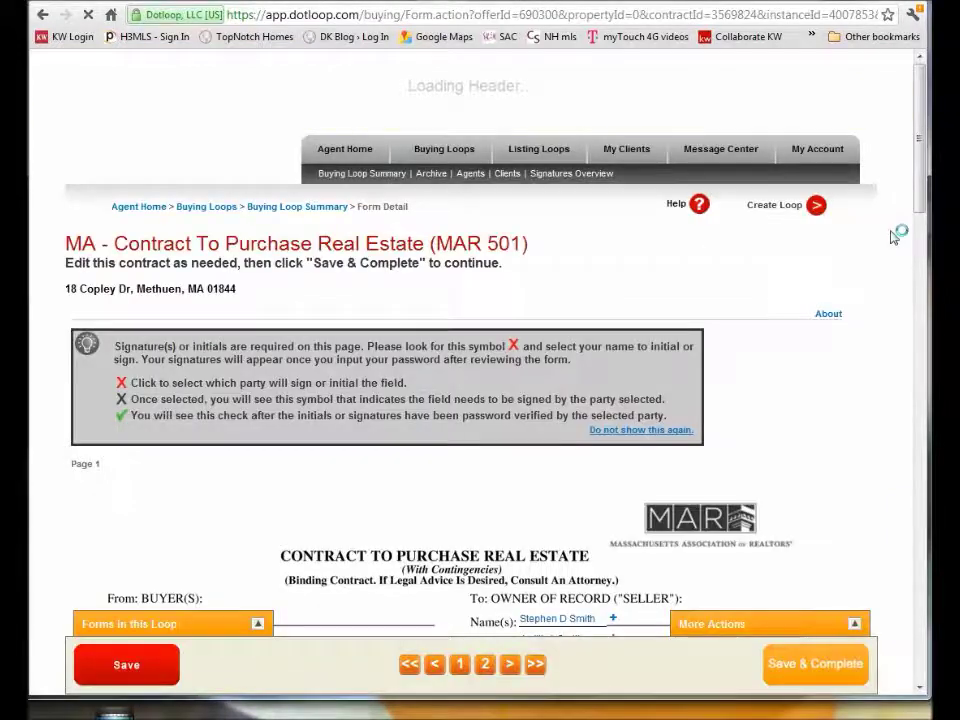
{"action": "left_click_drag", "start_coordinate": [922, 153], "coordinate": [922, 193]}
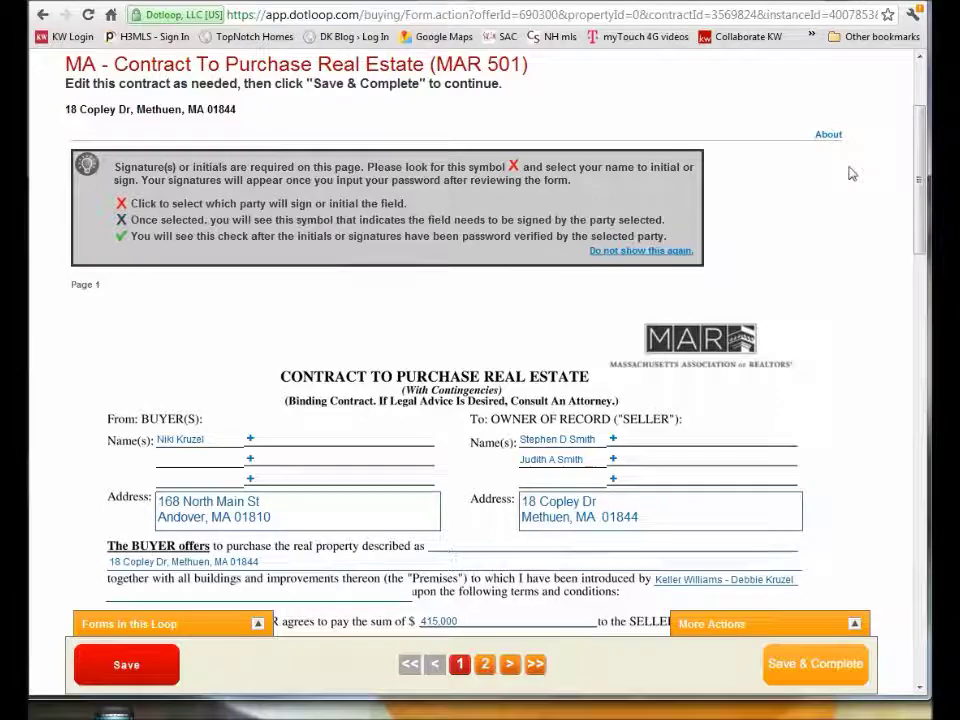
{"action": "left_click_drag", "start_coordinate": [918, 146], "coordinate": [916, 263]}
{"action": "left_click", "coordinate": [330, 376]}
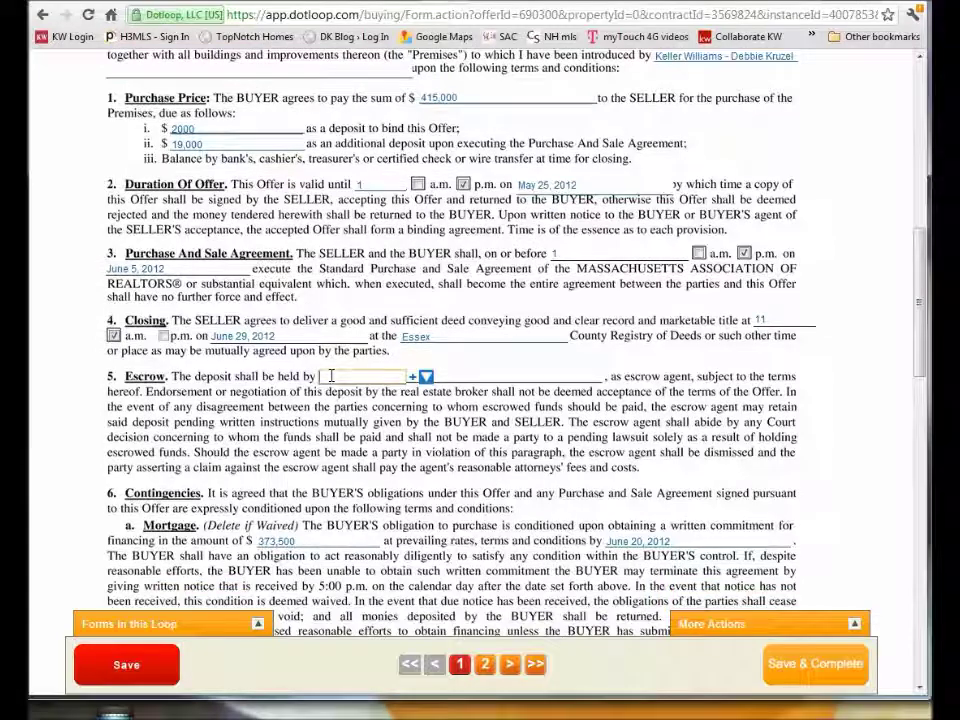
{"action": "type", "text": "Re"}
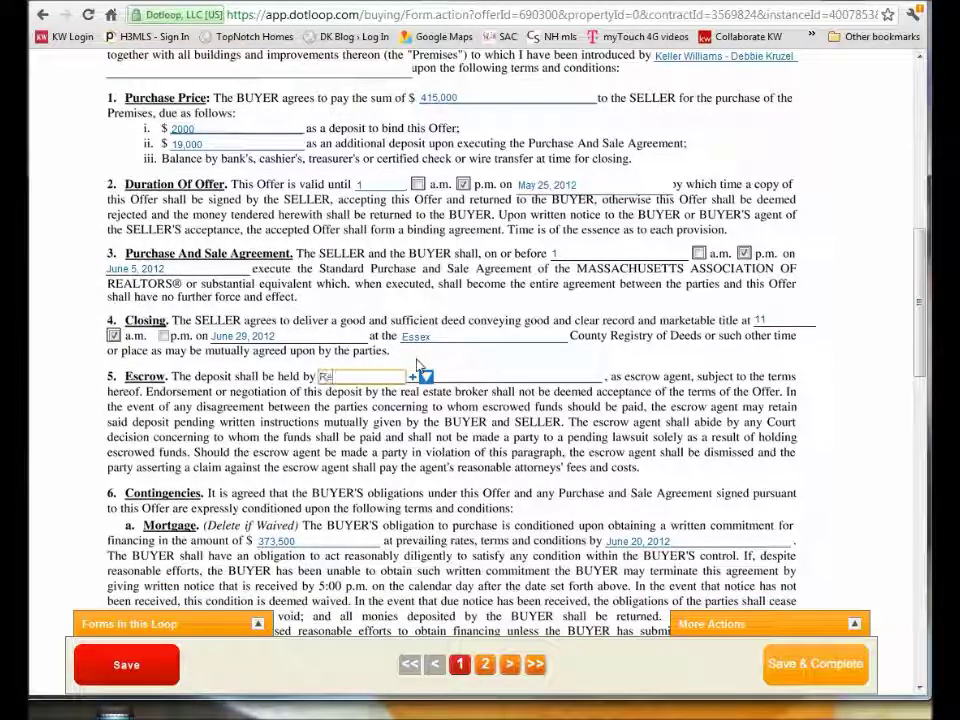
{"action": "type", "text": "Max"}
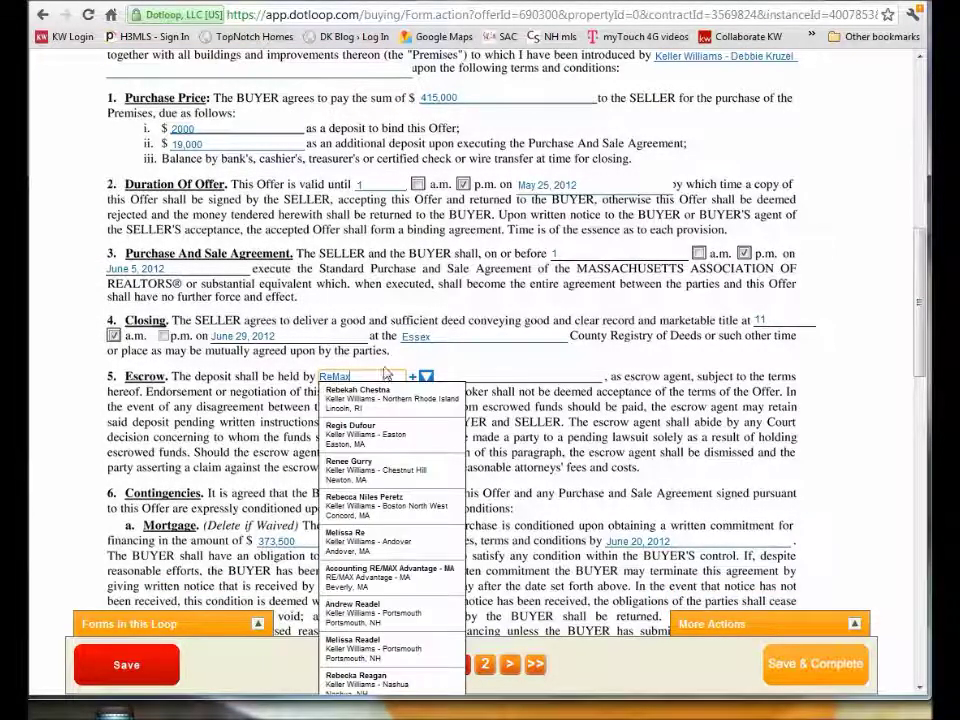
{"action": "left_click", "coordinate": [521, 362]}
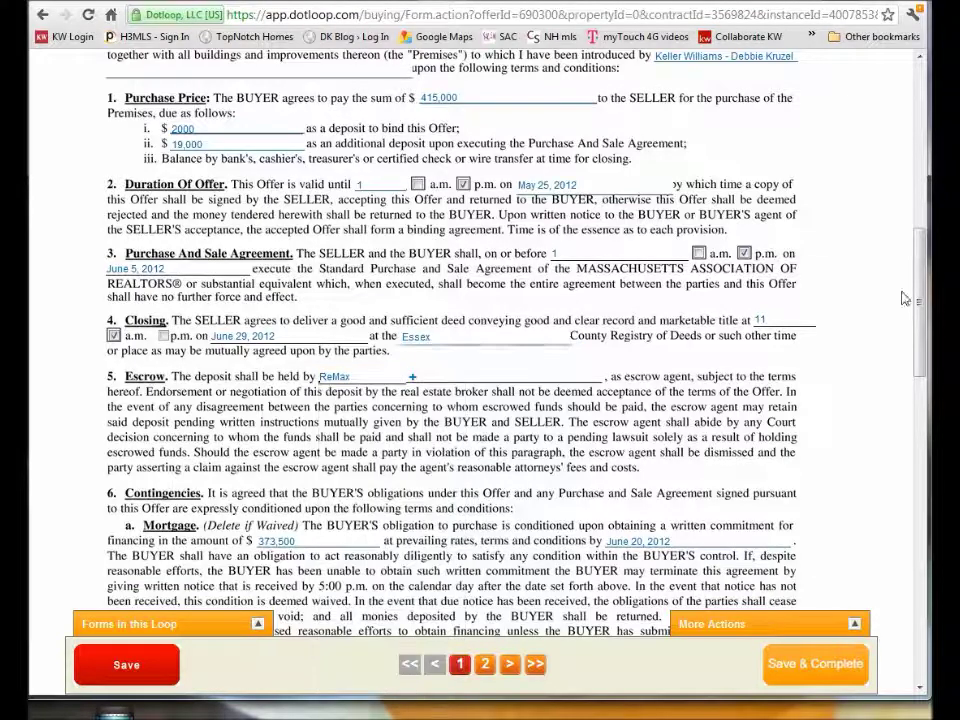
{"action": "scroll", "coordinate": [918, 299], "scroll_direction": "down", "scroll_amount": 1}
{"action": "left_click_drag", "start_coordinate": [918, 299], "coordinate": [898, 569]}
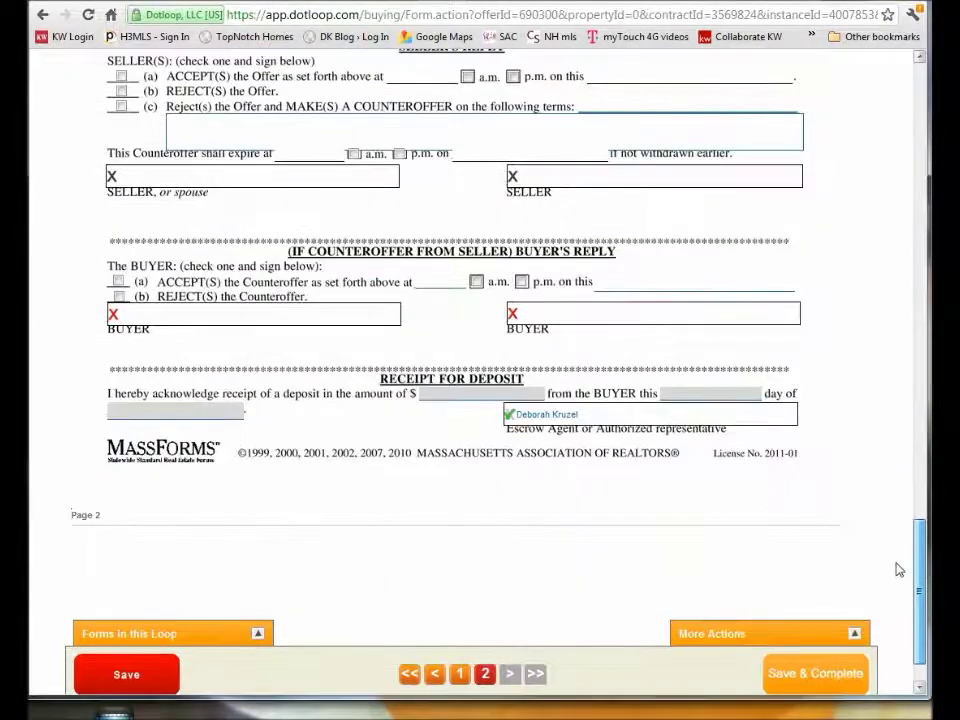
{"action": "left_click", "coordinate": [133, 683]}
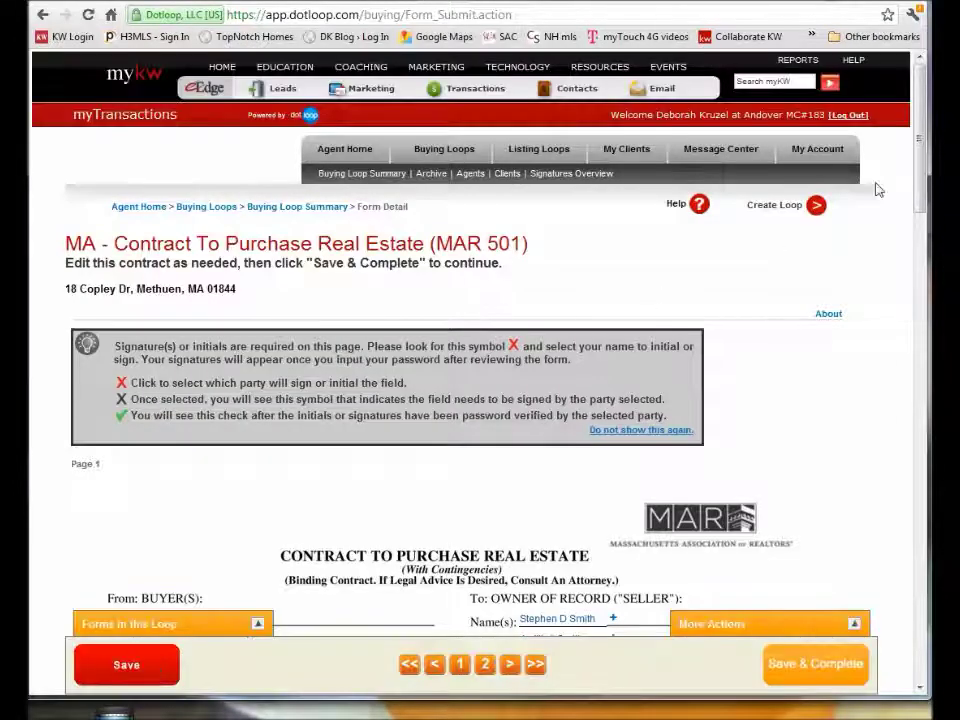
Assign the escrow agent signature line to the buying agent.
{"action": "left_click_drag", "start_coordinate": [925, 172], "coordinate": [911, 639]}
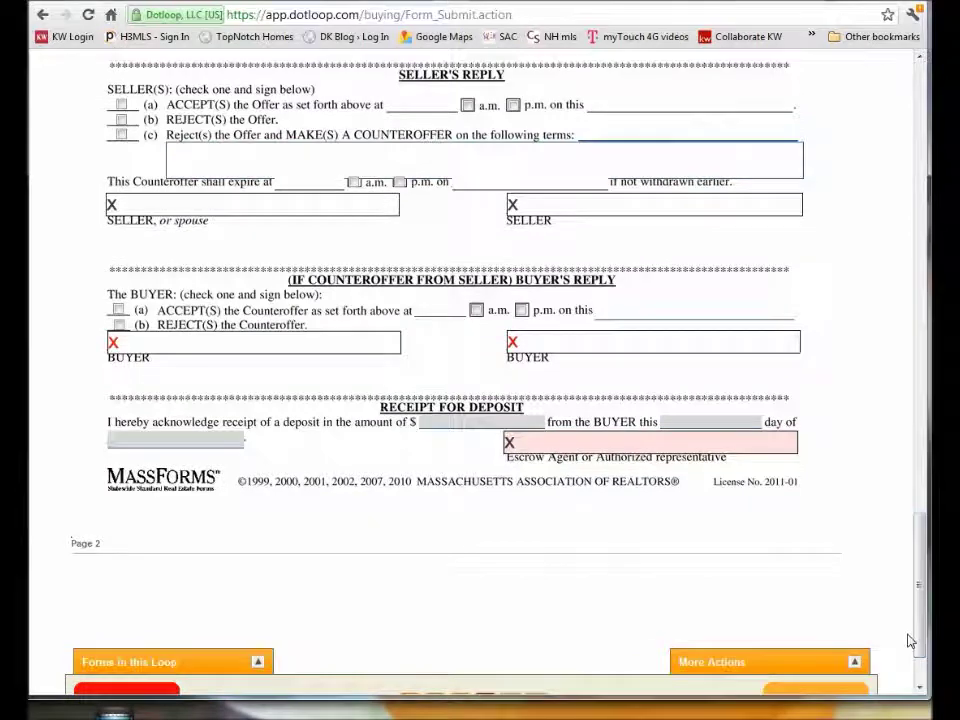
{"action": "left_click", "coordinate": [529, 442]}
{"action": "left_click", "coordinate": [538, 503]}
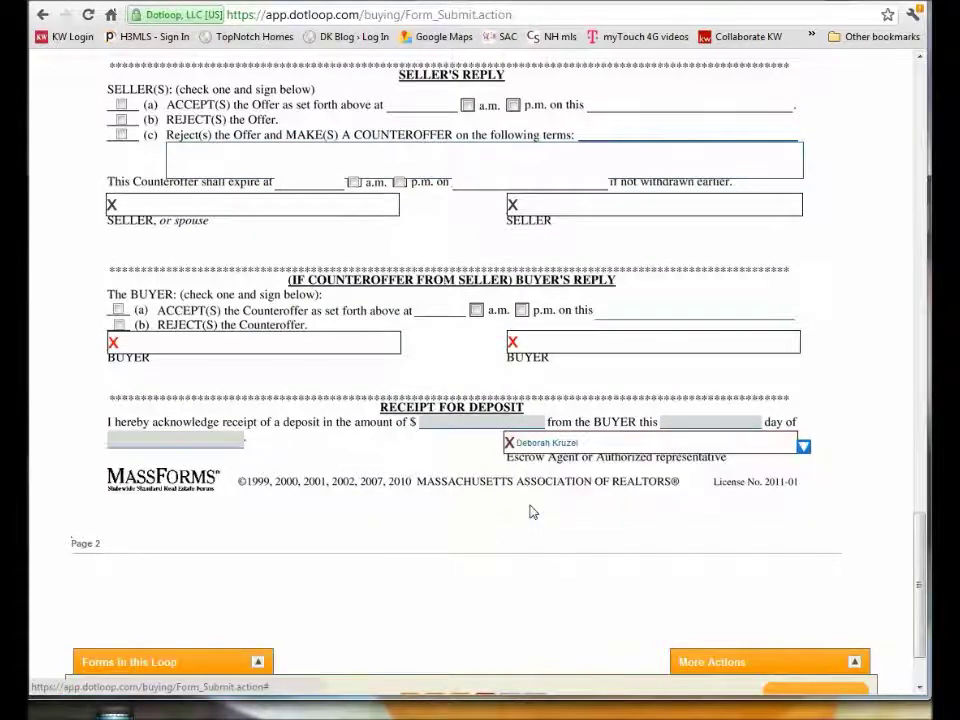
Save and complete the contract, e-sign it with the account password, and return to the loop summary.
{"action": "scroll", "coordinate": [545, 507], "scroll_direction": "down", "scroll_amount": 1}
{"action": "left_click", "coordinate": [801, 609]}
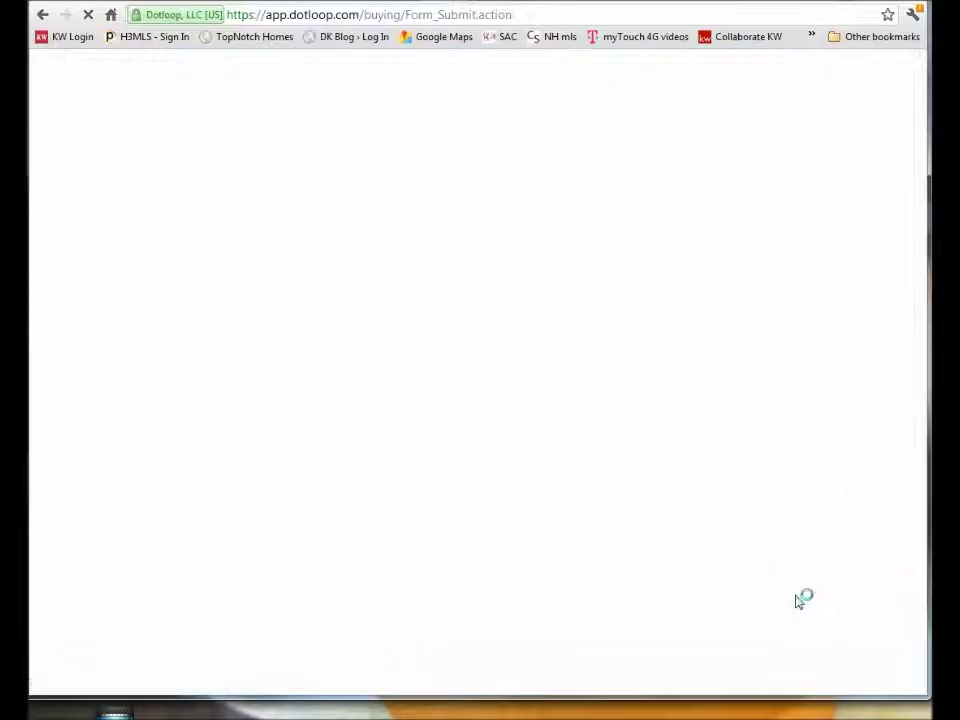
{"action": "left_click", "coordinate": [557, 403]}
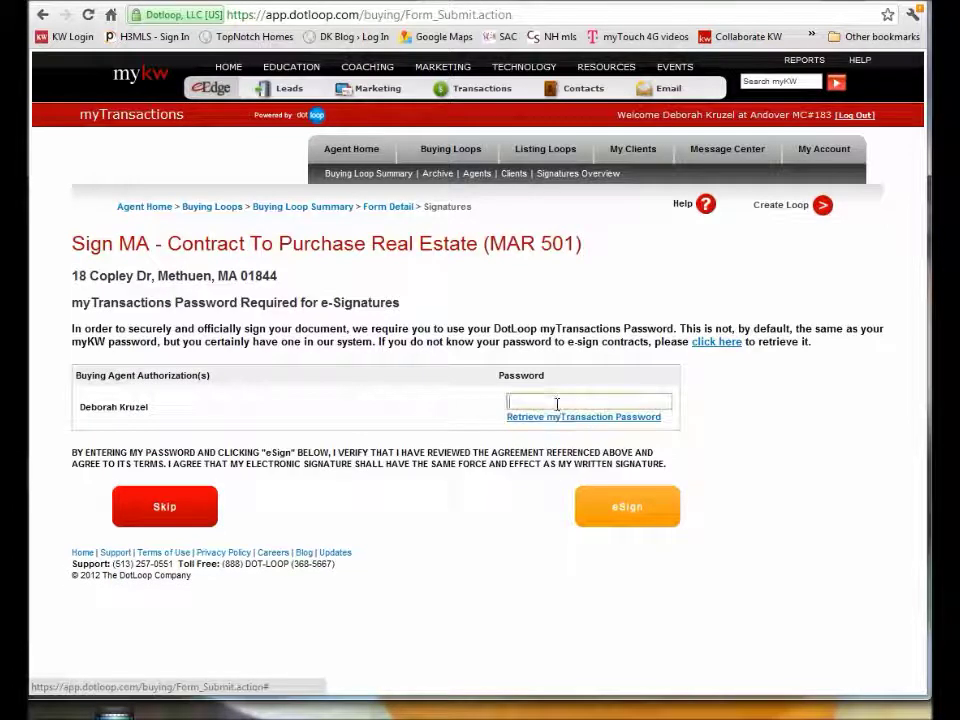
{"action": "type", "text": "••••••"}
{"action": "left_click", "coordinate": [615, 516]}
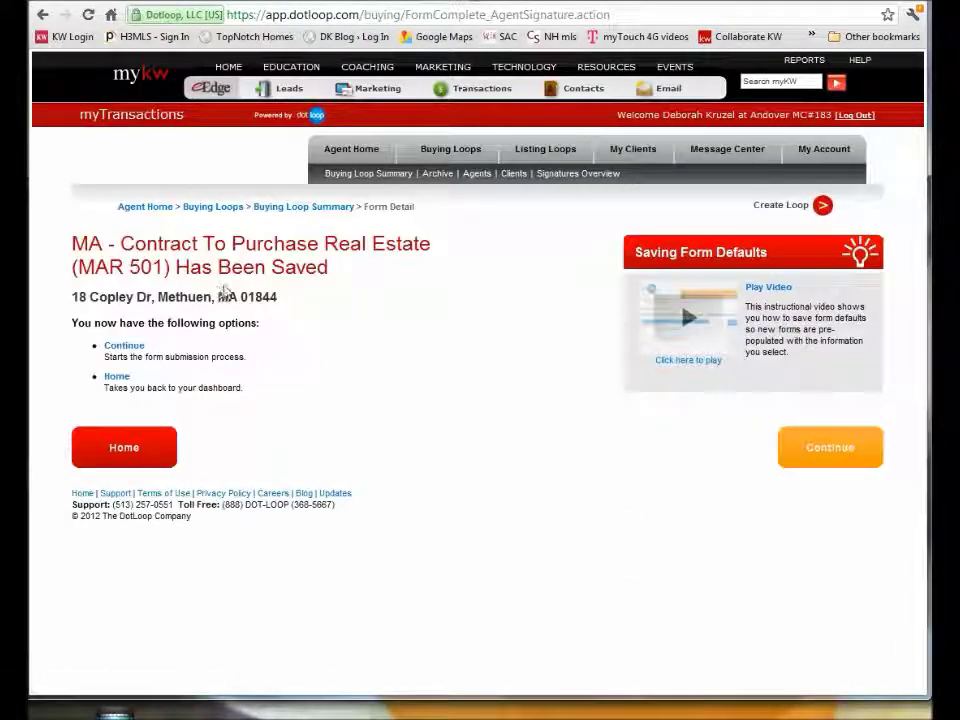
{"action": "left_click", "coordinate": [268, 210]}
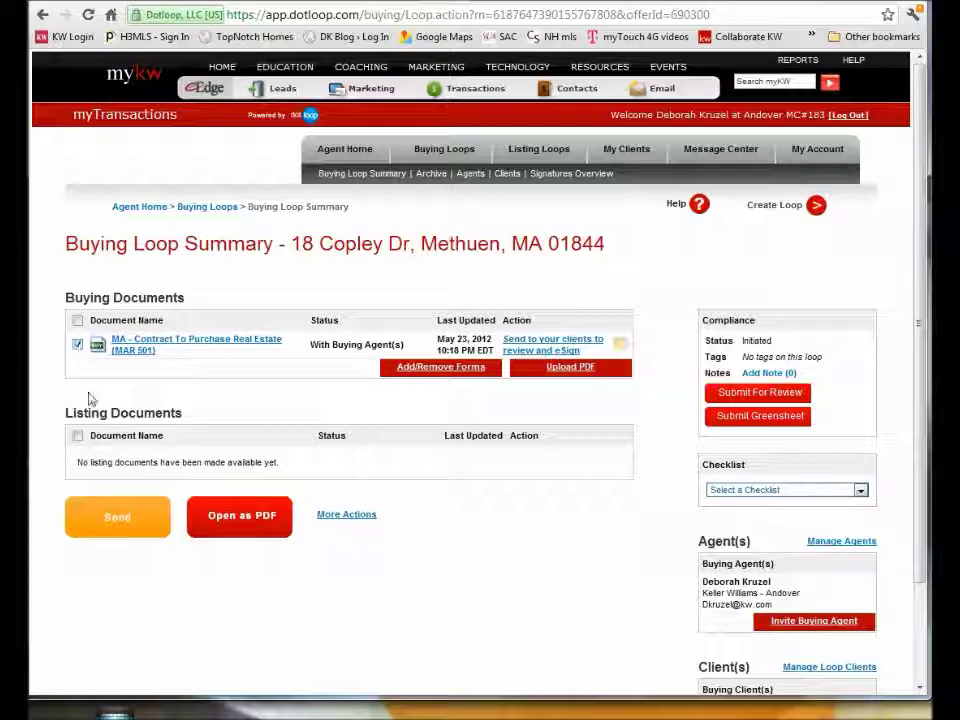
Send the MAR 501 contract online to the buyer with a custom 'Please sign and return' email note.
{"action": "left_click", "coordinate": [119, 518]}
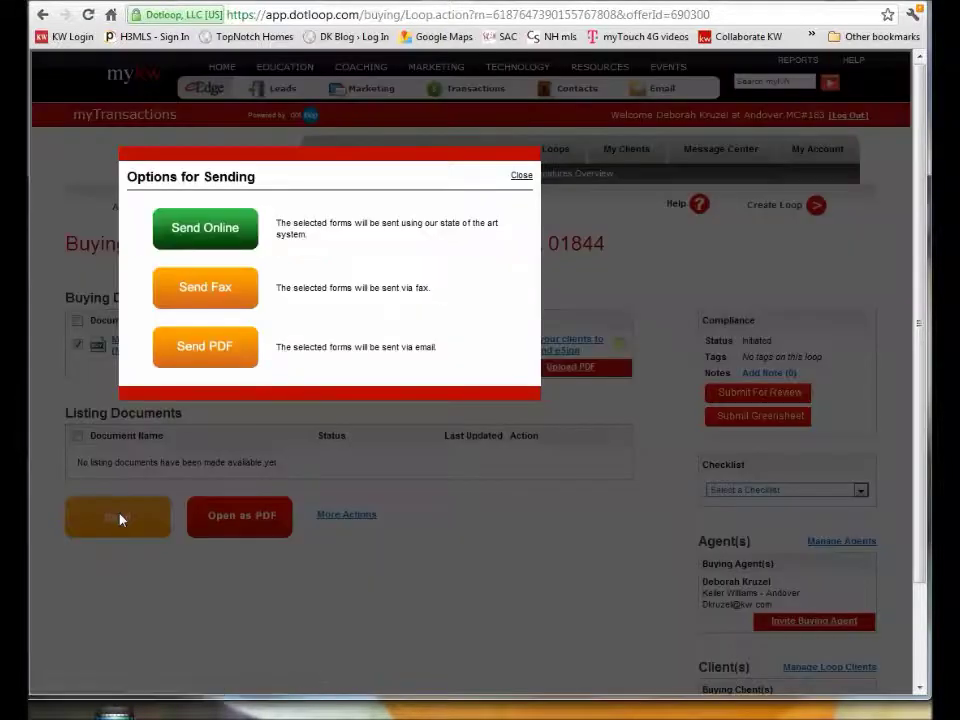
{"action": "left_click", "coordinate": [195, 232]}
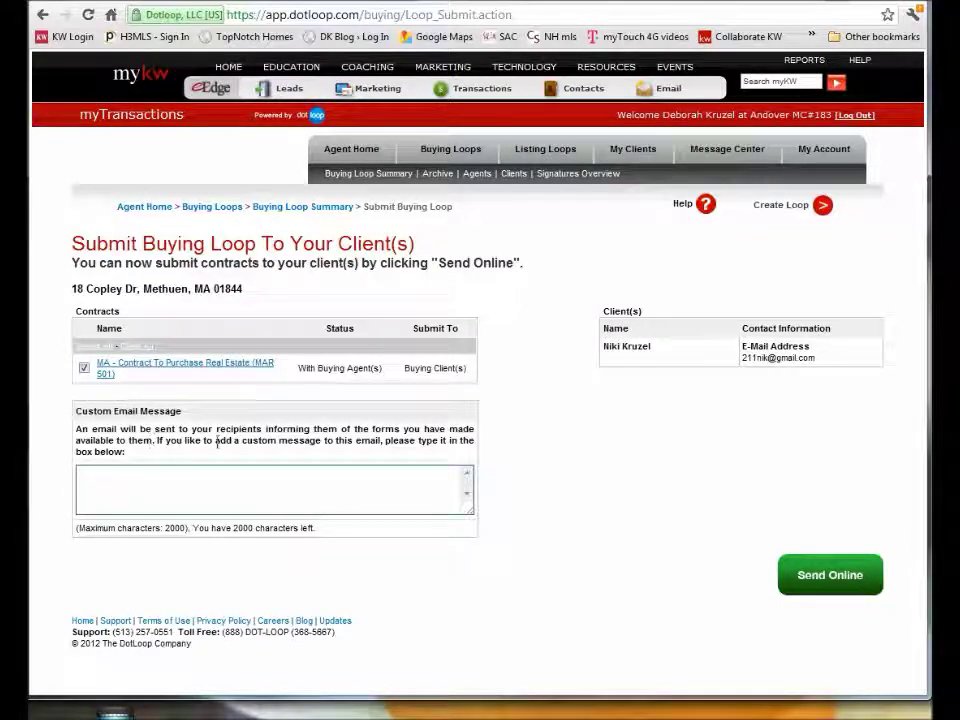
{"action": "left_click", "coordinate": [187, 481]}
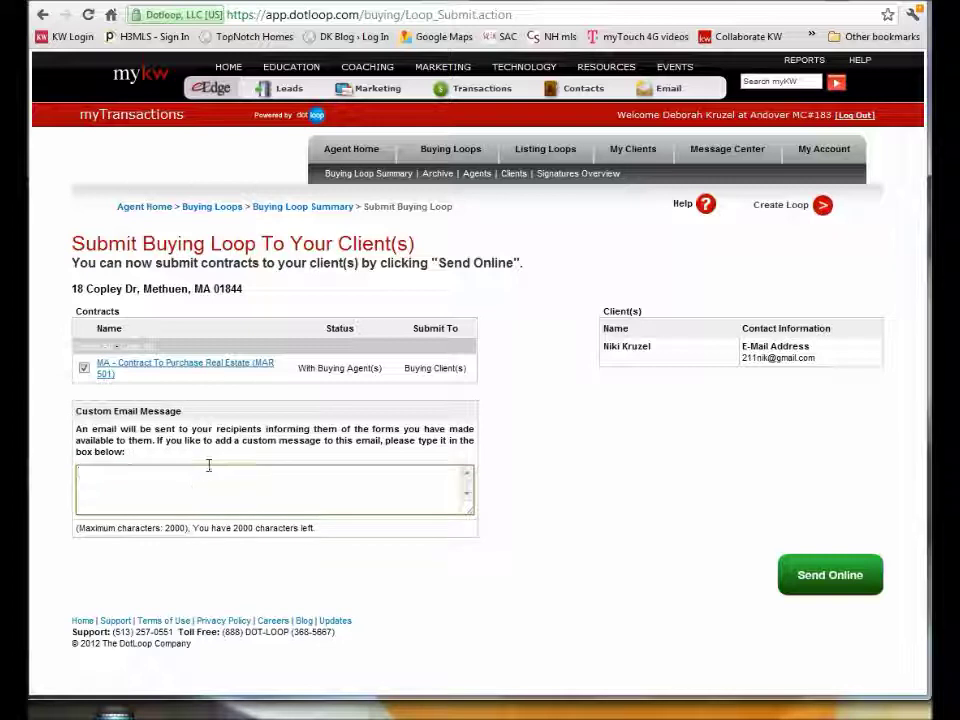
{"action": "type", "text": "Please sign ind return  :)Debbi"}
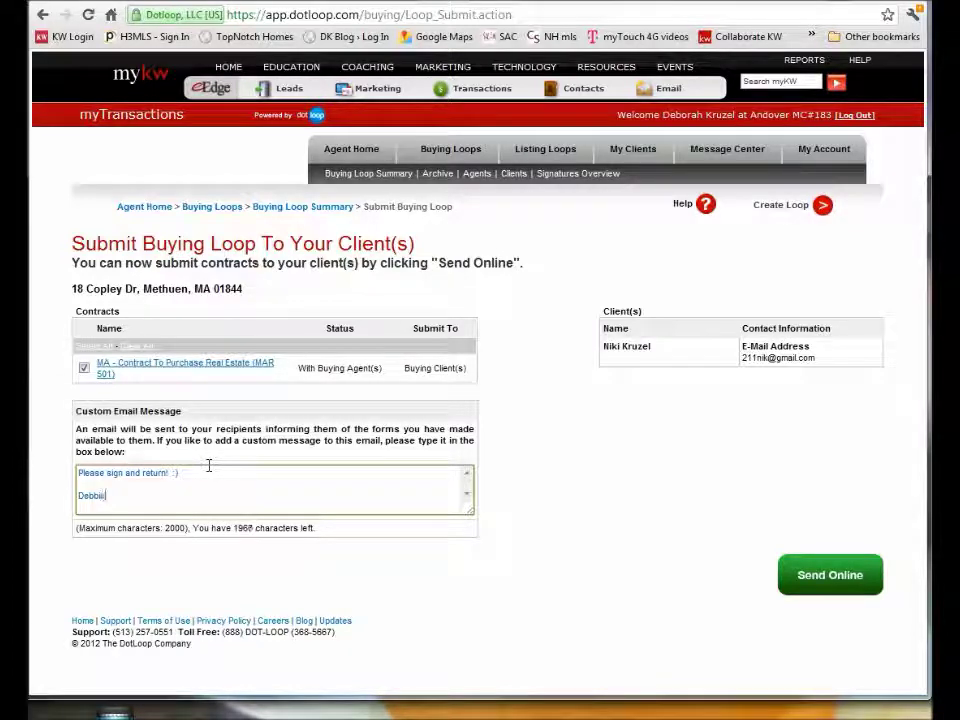
{"action": "type", "text": "e"}
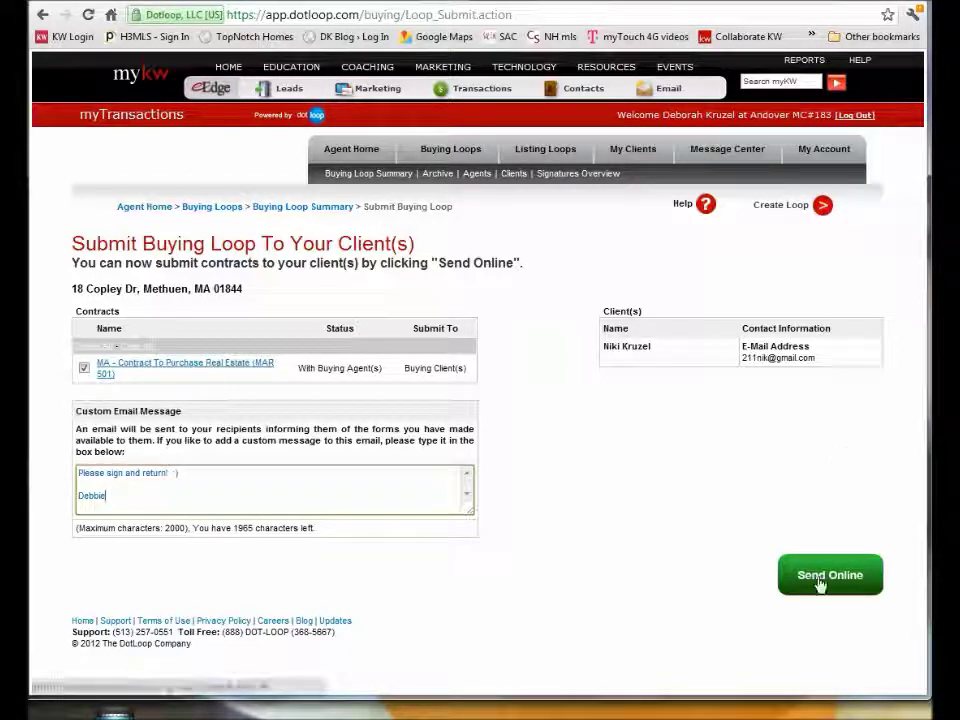
{"action": "left_click", "coordinate": [820, 577]}
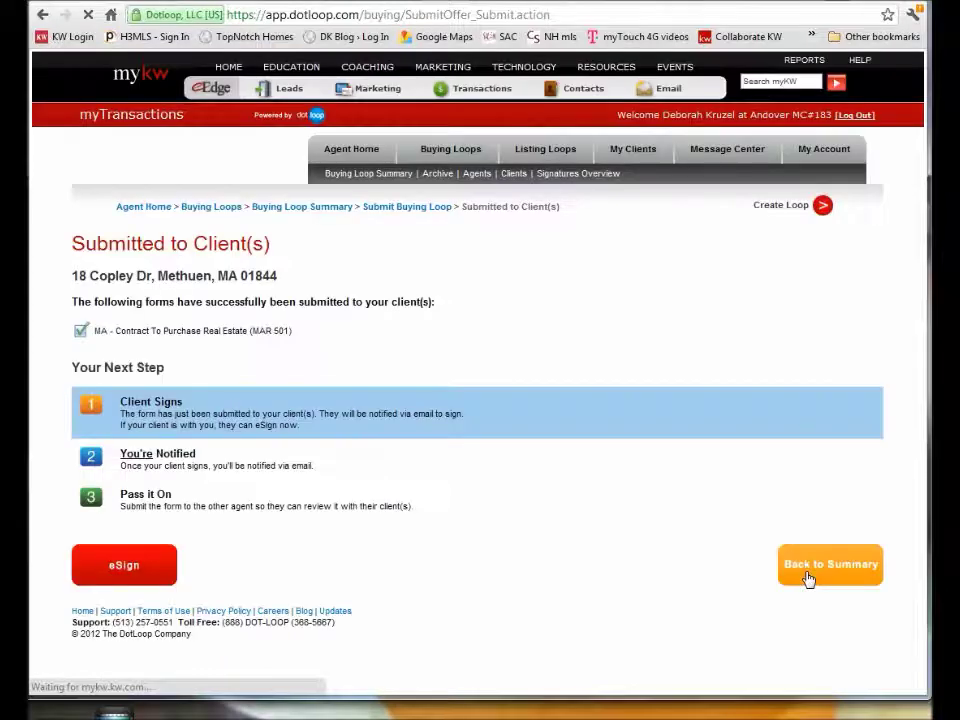
Return to the Buying Loop Summary, where the contract now shows With Buying Client(s).
{"action": "left_click", "coordinate": [391, 208]}
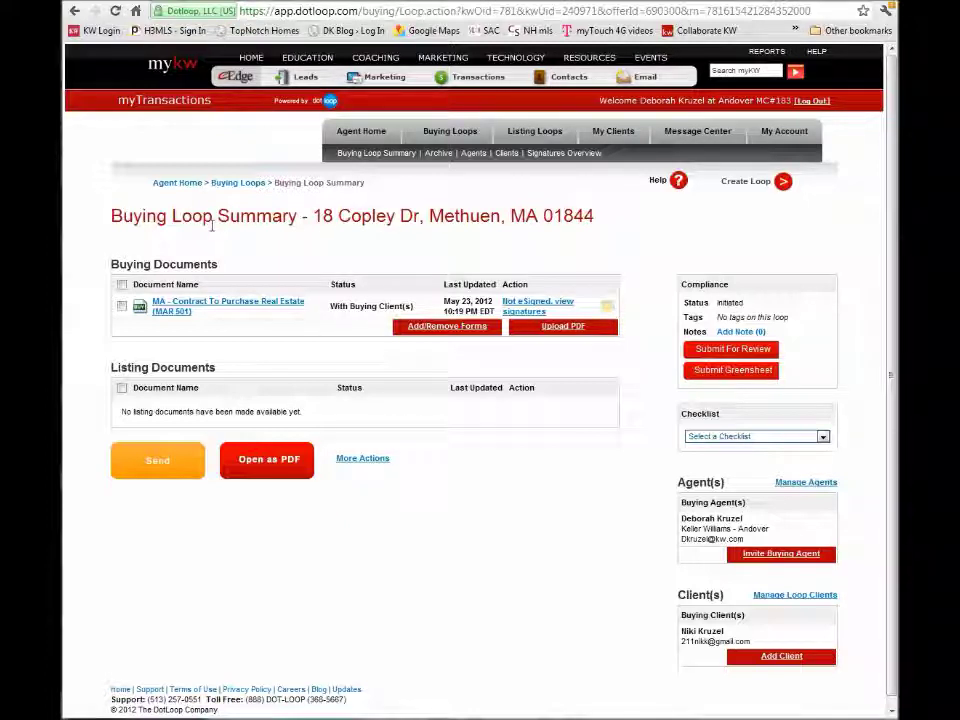
Reopen the MAR 501 contract, dismiss the help popup, and resend it to the buying client.
{"action": "left_click", "coordinate": [190, 305]}
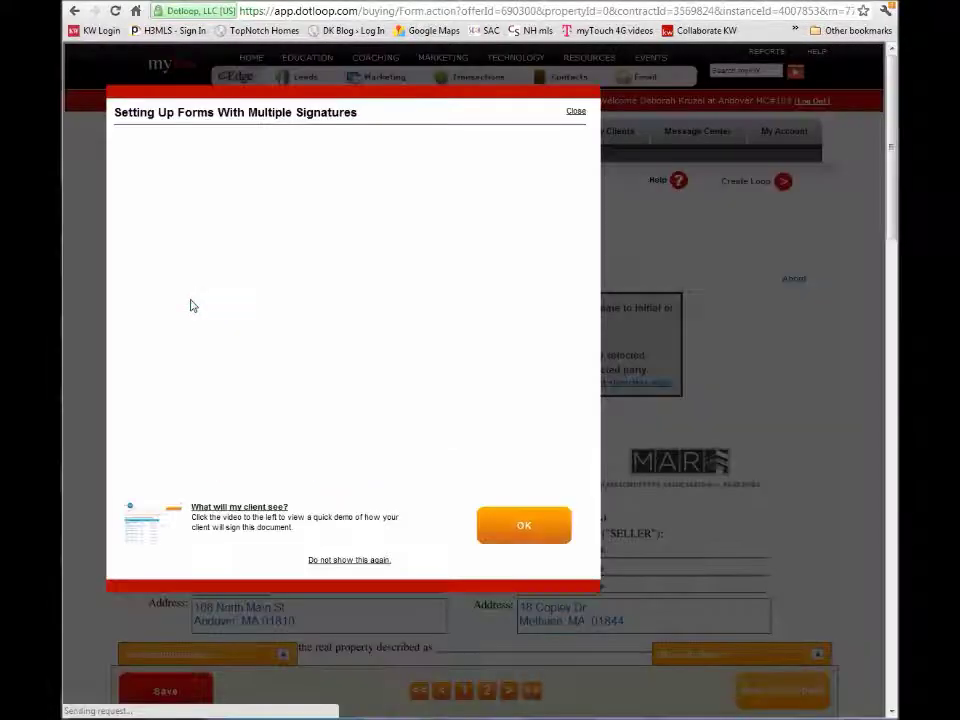
{"action": "left_click", "coordinate": [575, 113]}
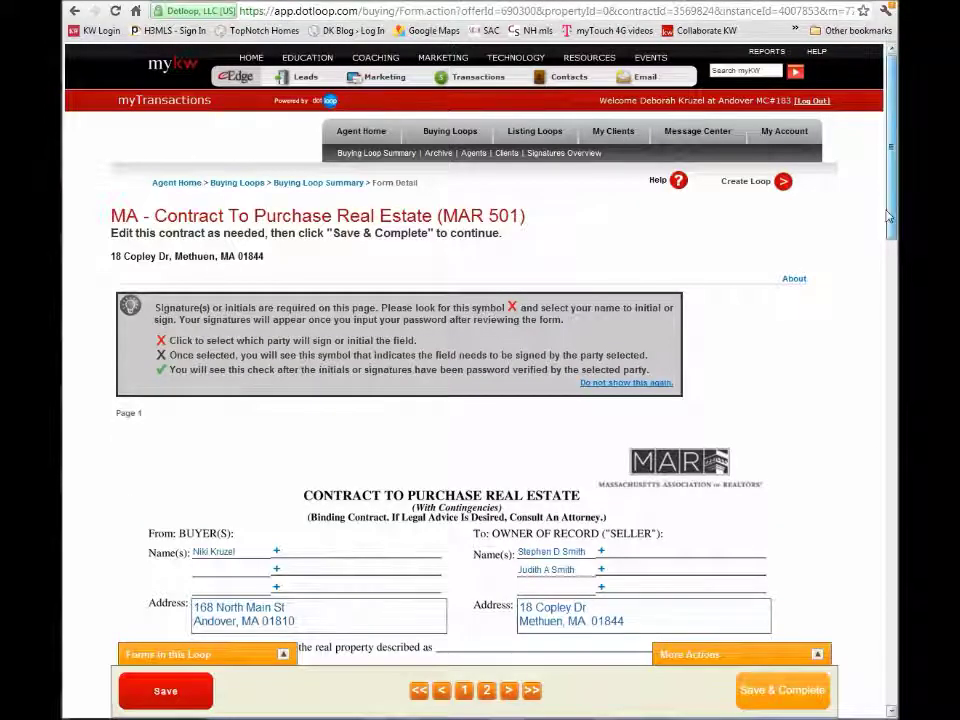
{"action": "scroll", "coordinate": [880, 300], "scroll_direction": "down", "scroll_amount": 11}
{"action": "scroll", "coordinate": [857, 592], "scroll_direction": "down", "scroll_amount": 10}
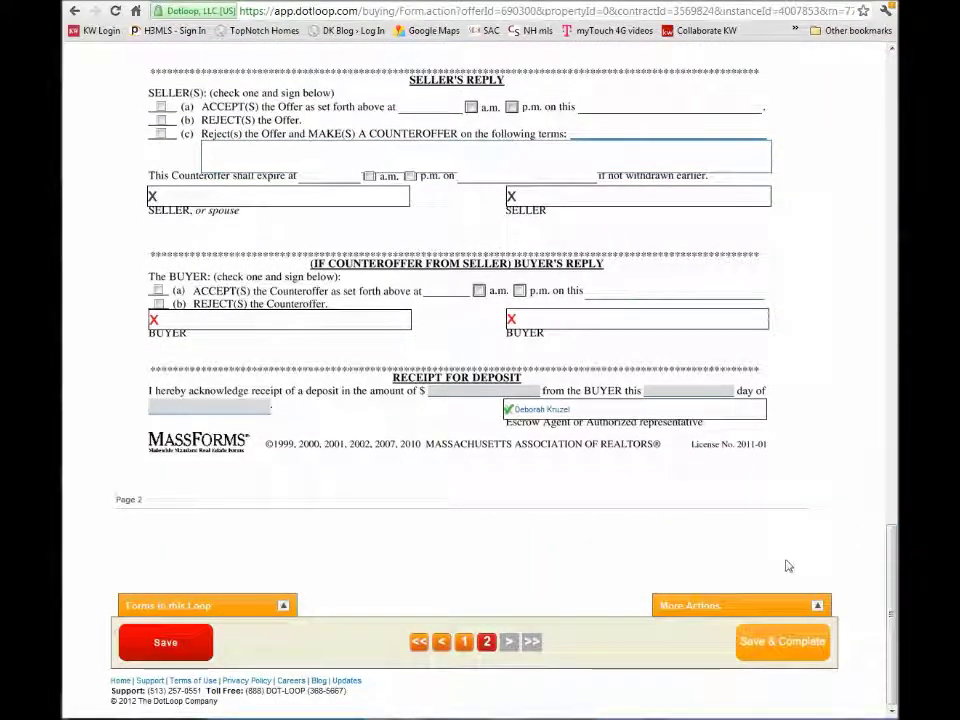
{"action": "left_click", "coordinate": [817, 608]}
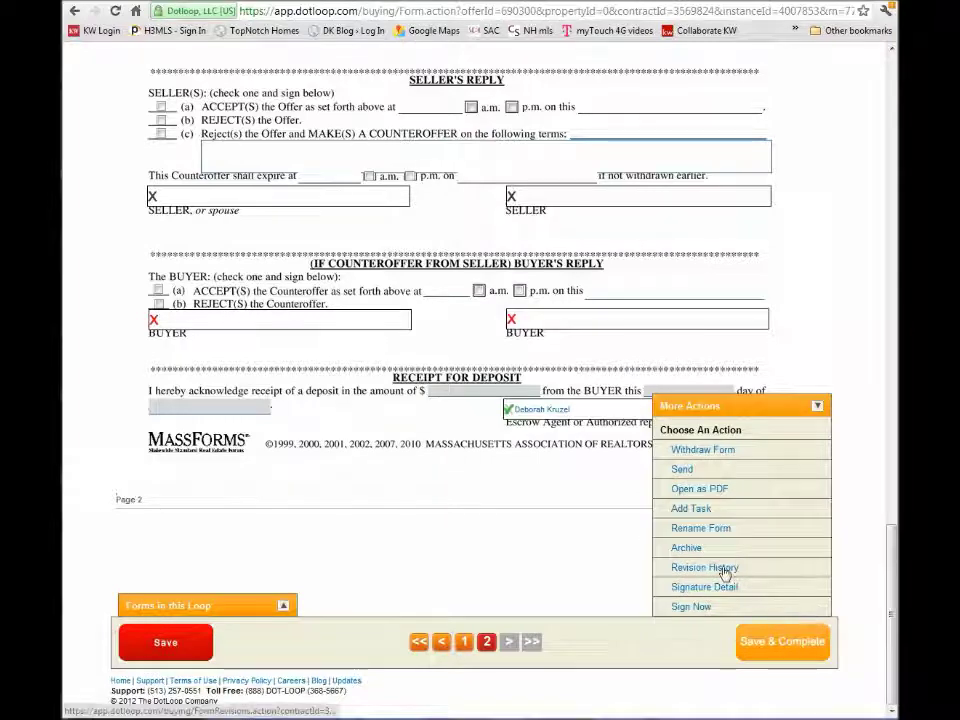
{"action": "left_click", "coordinate": [682, 470]}
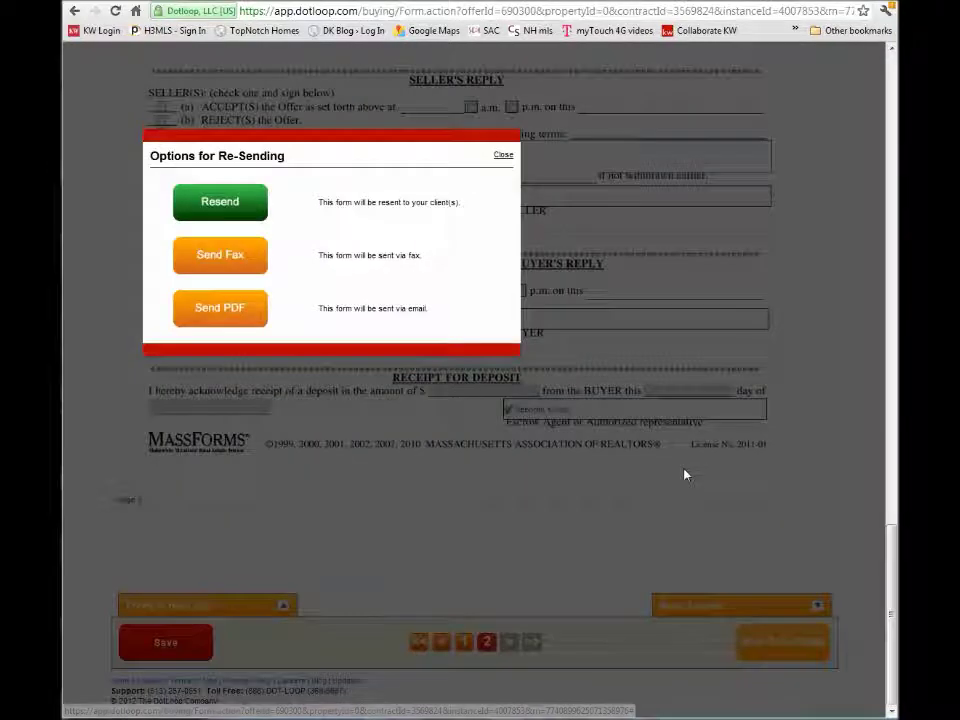
{"action": "left_click", "coordinate": [210, 205]}
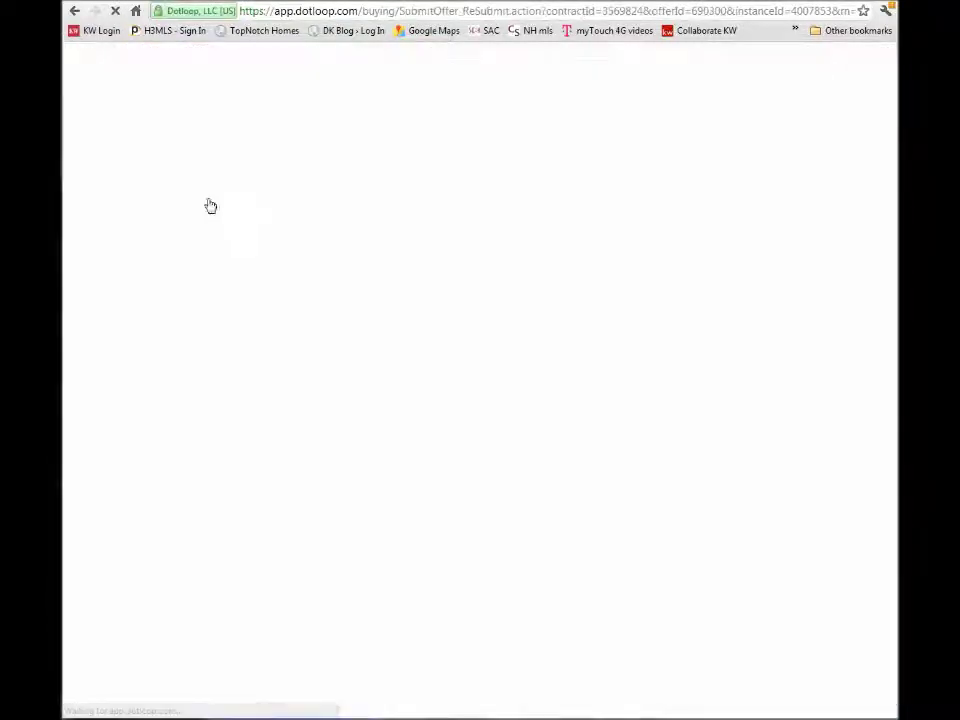